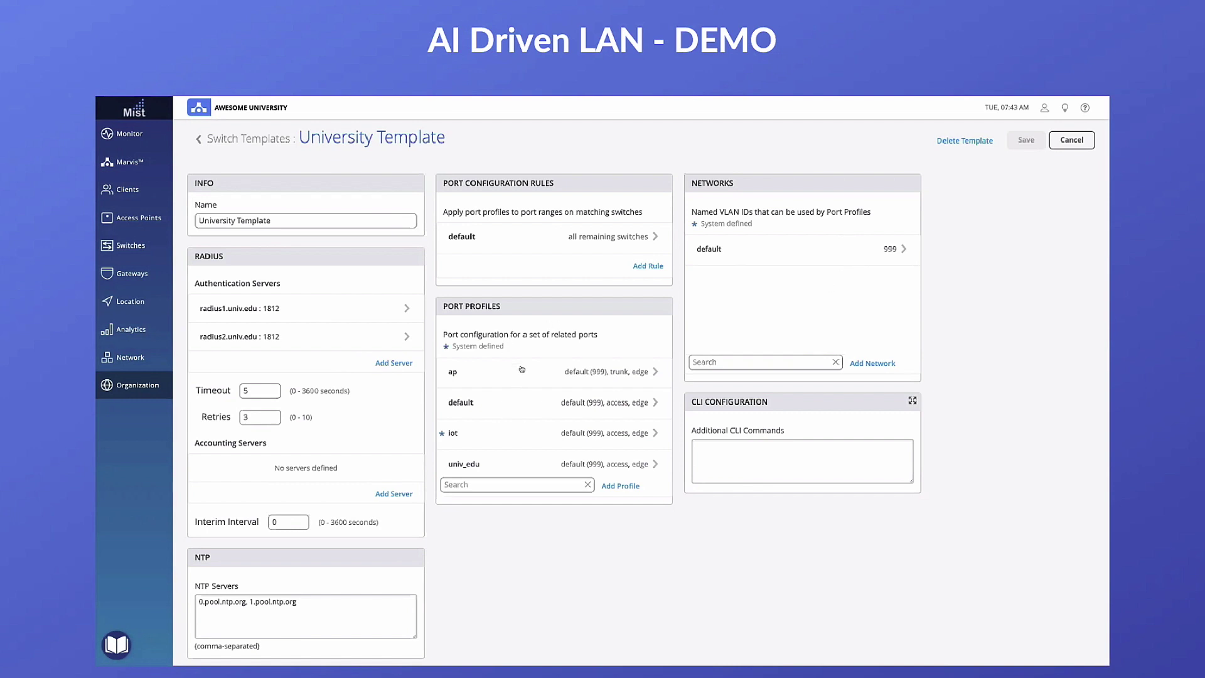
# Step: Review the settings of the ap and iot port profiles in University Template, closing each without changes
pyautogui.click(583, 372)
pyautogui.scroll(-3, 582, 425)
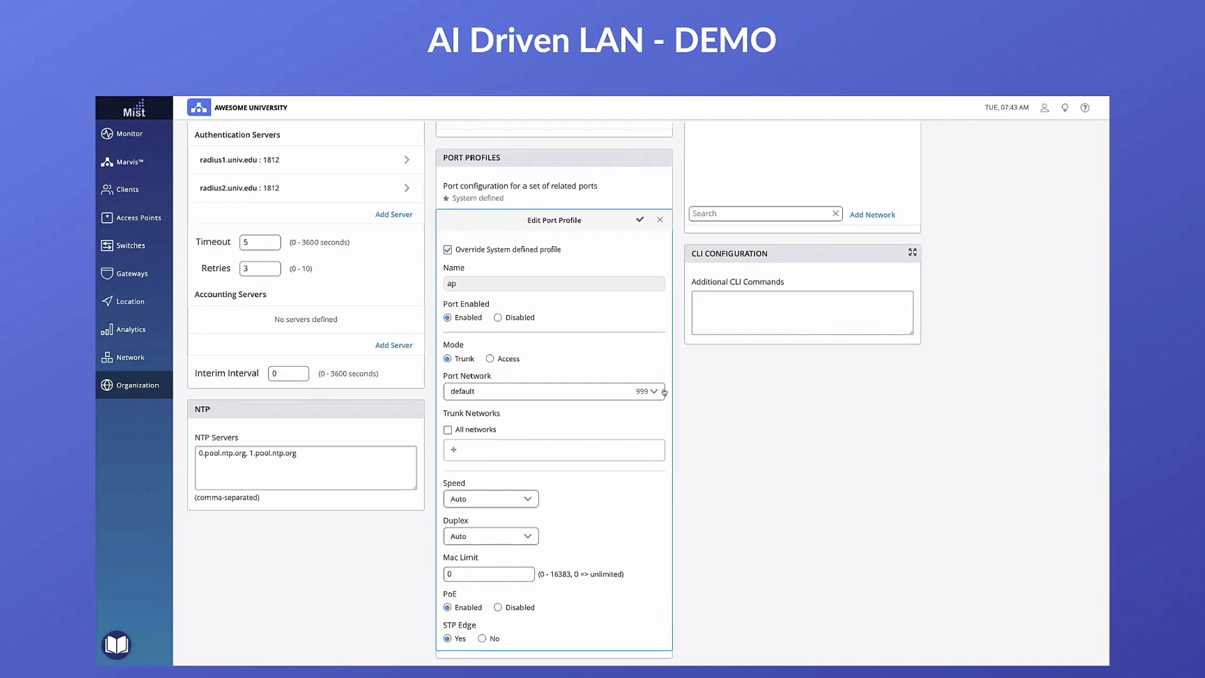
pyautogui.click(659, 219)
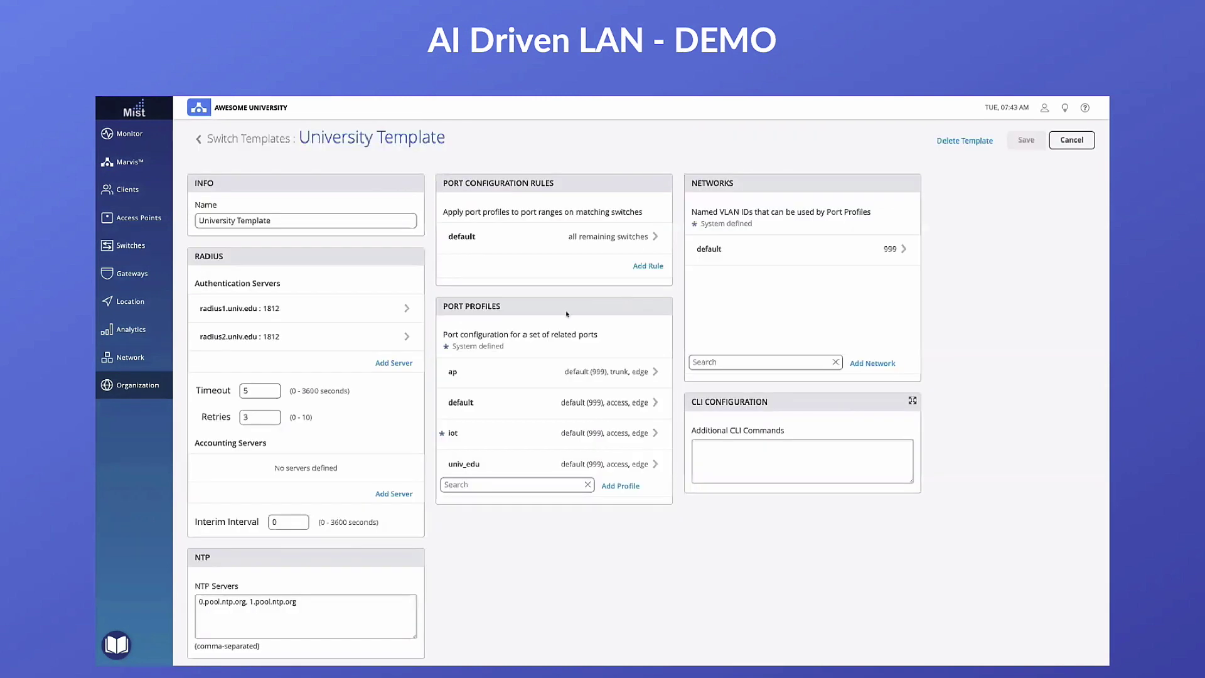
pyautogui.click(578, 373)
pyautogui.scroll(-2, 585, 384)
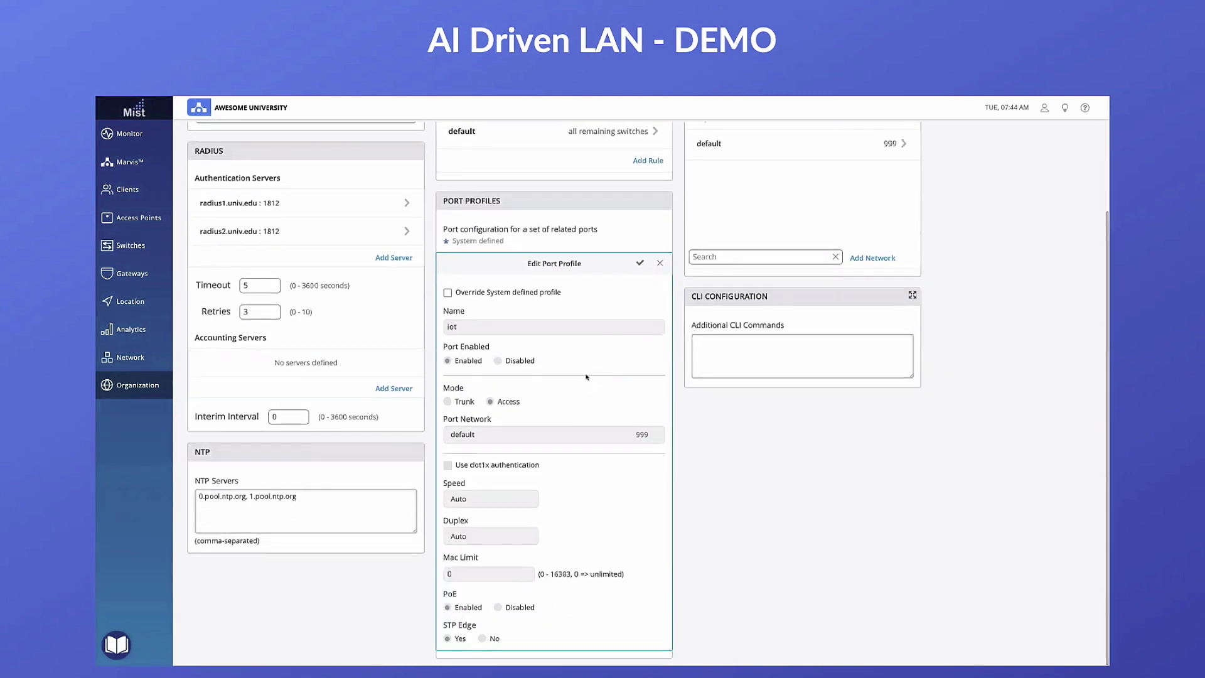
pyautogui.click(660, 263)
# Step: Review the settings of the univ_stu port profile and close it without changes
pyautogui.scroll(-3, 544, 407)
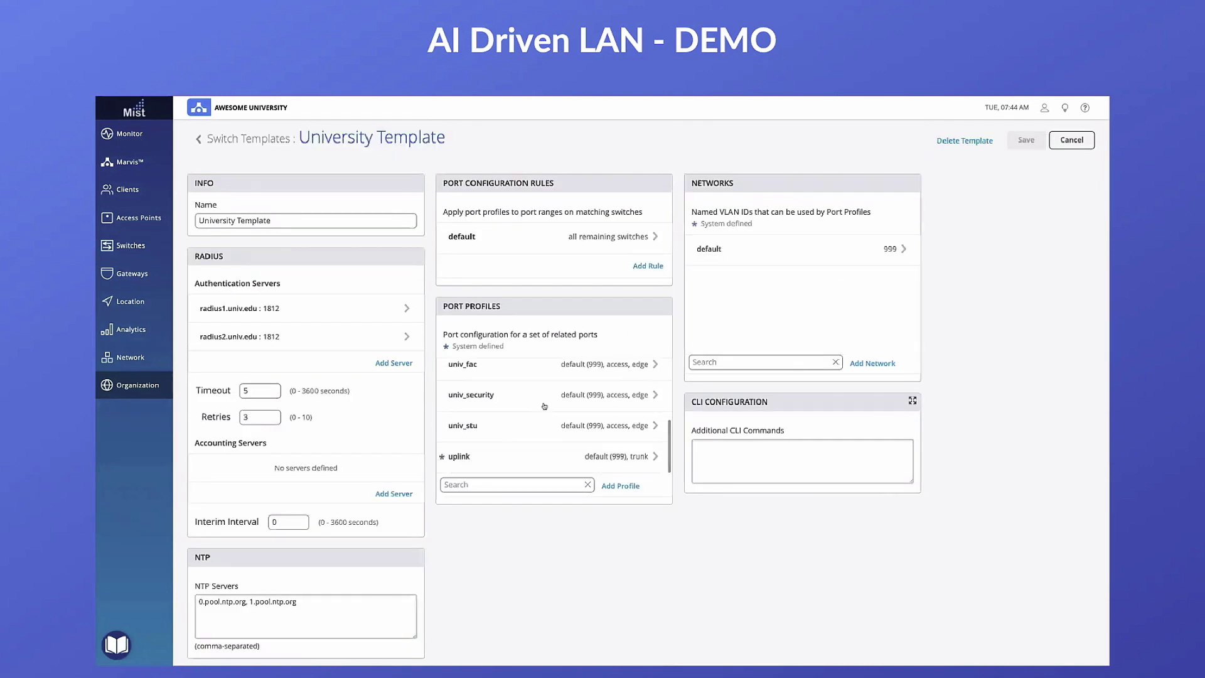
pyautogui.scroll(1, 544, 407)
pyautogui.click(518, 435)
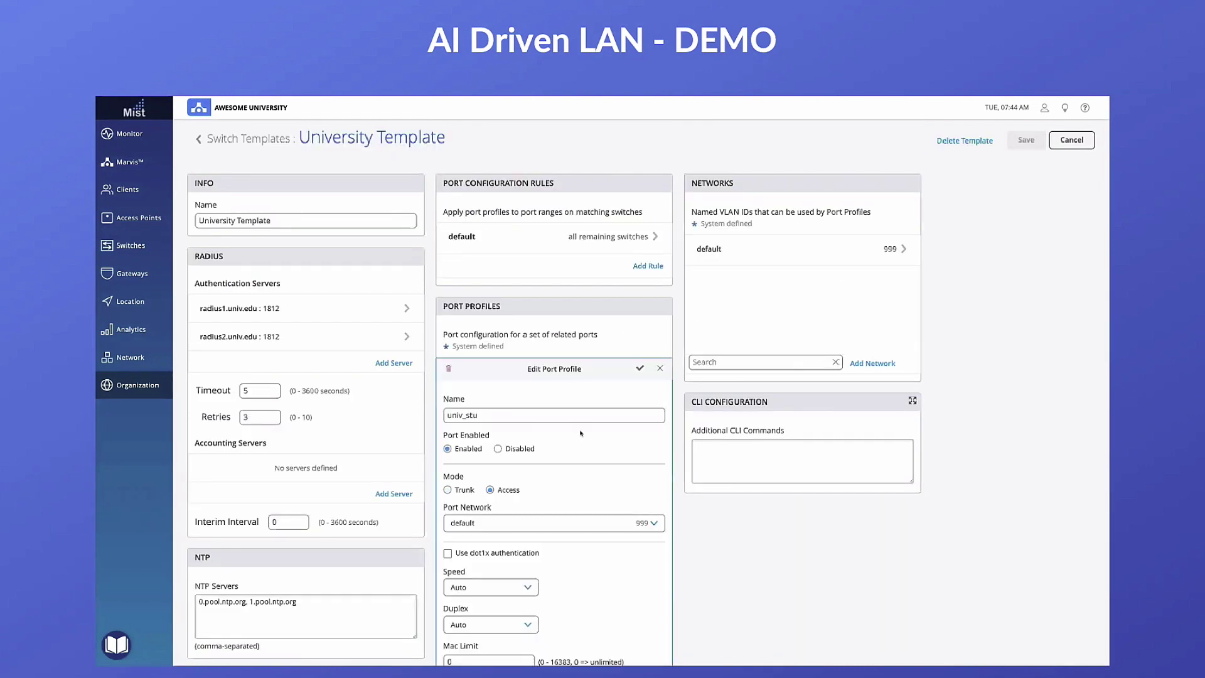
pyautogui.scroll(-2, 585, 433)
pyautogui.scroll(2, 585, 433)
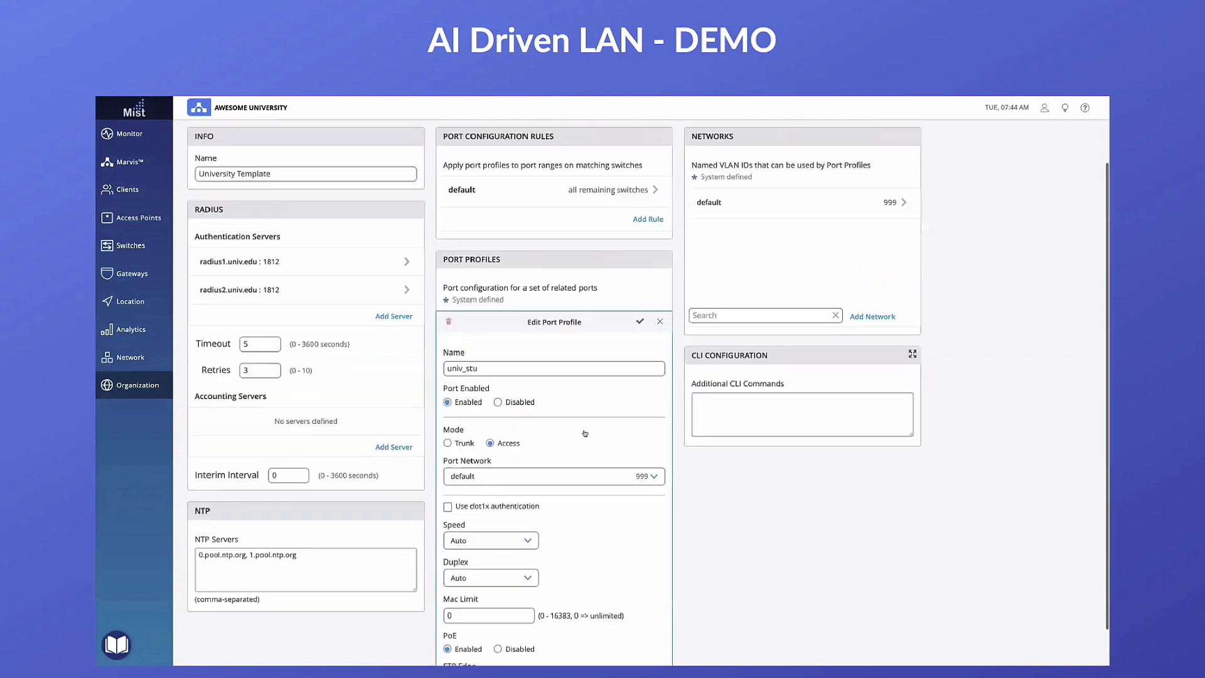
pyautogui.click(659, 368)
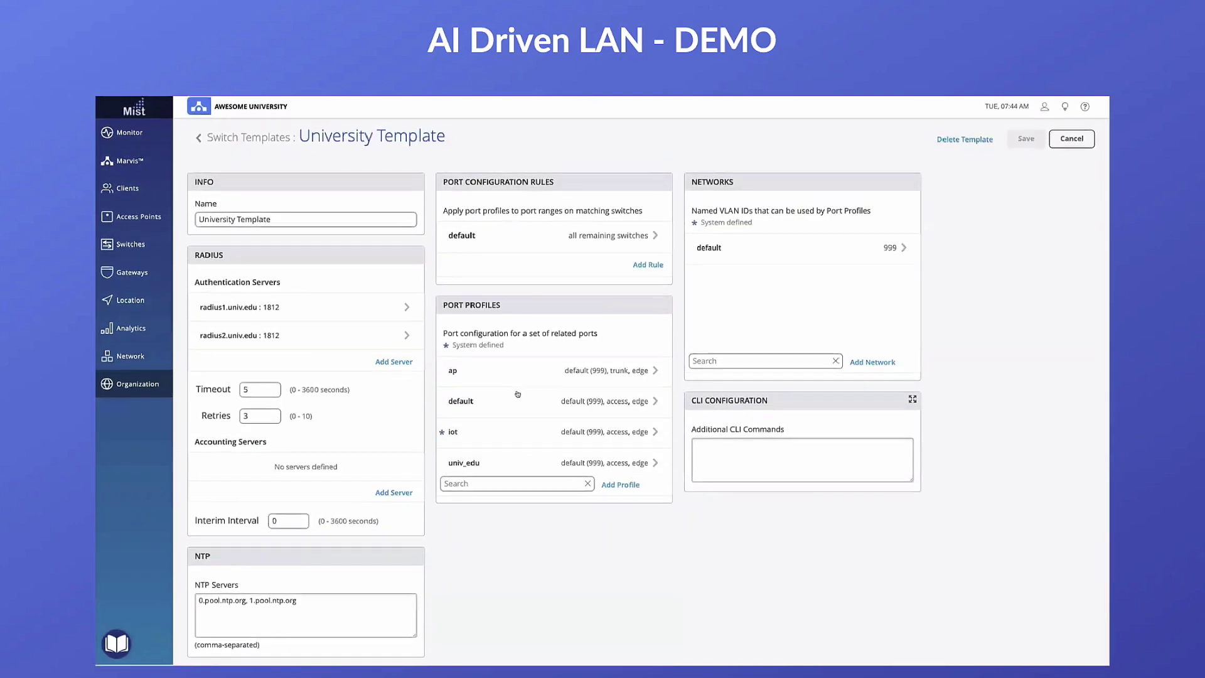
# Step: Try enabling dot1x and MAC authentication, a guest network and server-down bypass in the univ_fac port profile, and discard the edits
pyautogui.scroll(-3, 509, 405)
pyautogui.scroll(1, 486, 414)
pyautogui.click(481, 417)
pyautogui.scroll(-3, 496, 445)
pyautogui.click(448, 431)
pyautogui.click(448, 448)
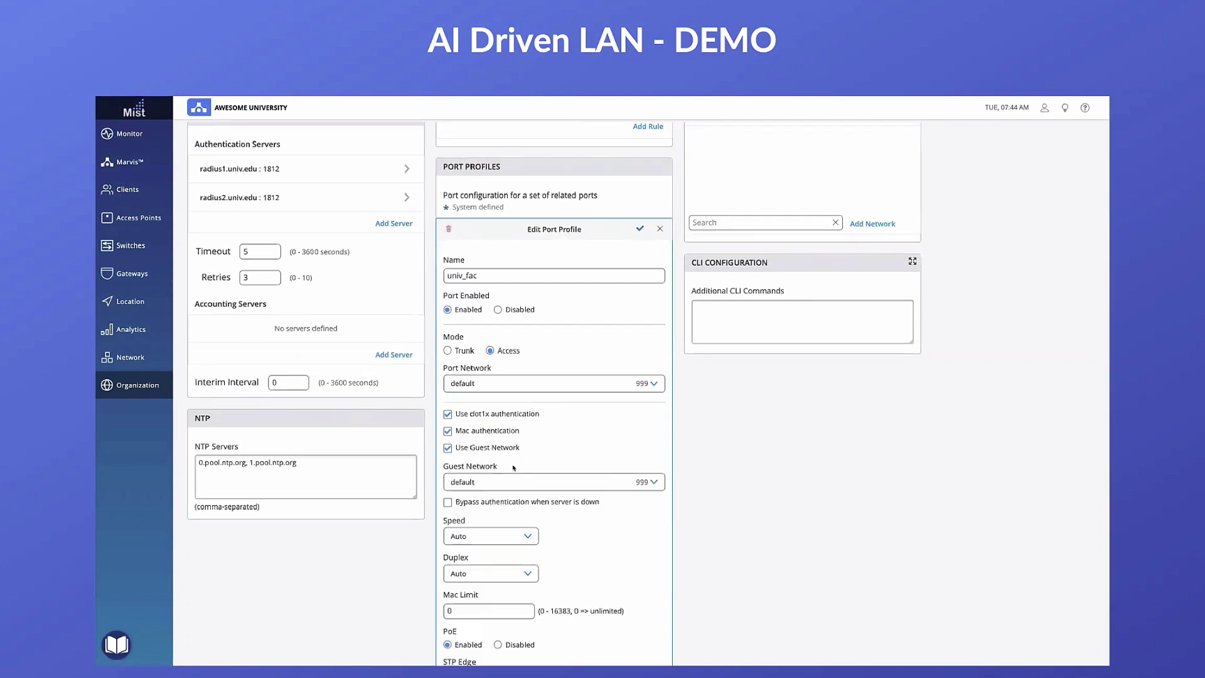
pyautogui.click(448, 502)
pyautogui.scroll(-1, 498, 478)
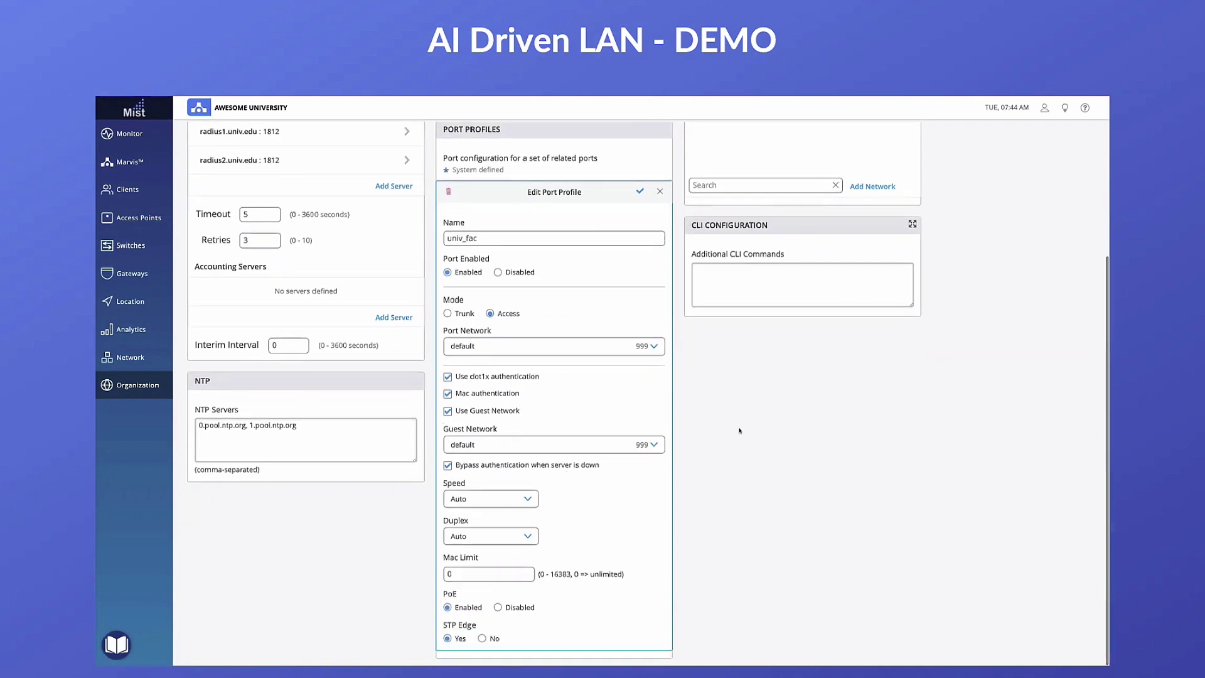
pyautogui.click(660, 191)
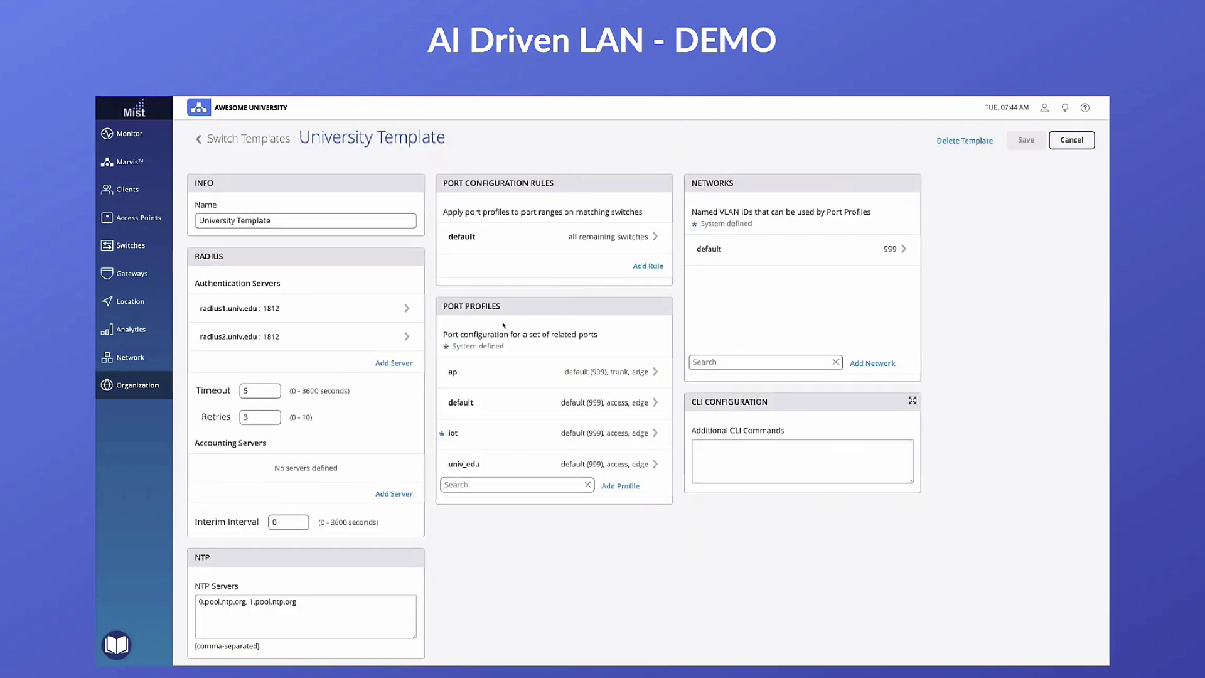
# Step: Examine the default port configuration rule, including its ge-0/0/8-9 and ge-0/0/10 port ranges, without changing it
pyautogui.click(598, 242)
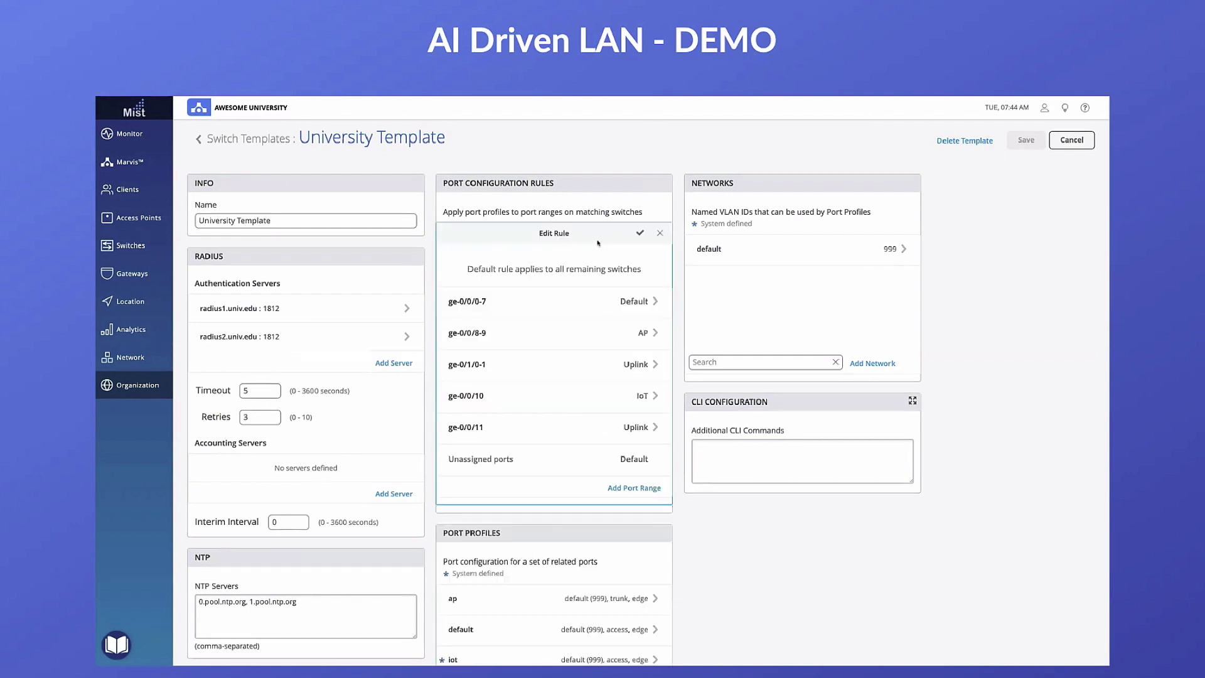
pyautogui.click(520, 303)
pyautogui.click(659, 233)
pyautogui.click(478, 336)
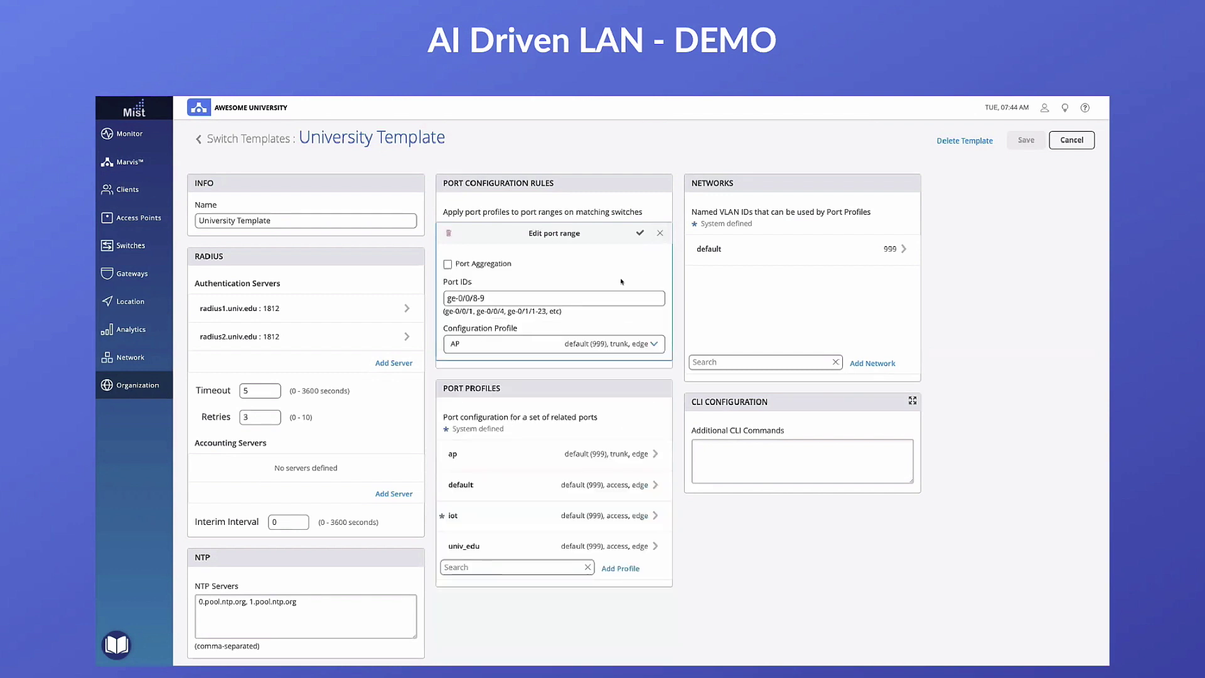
pyautogui.click(664, 236)
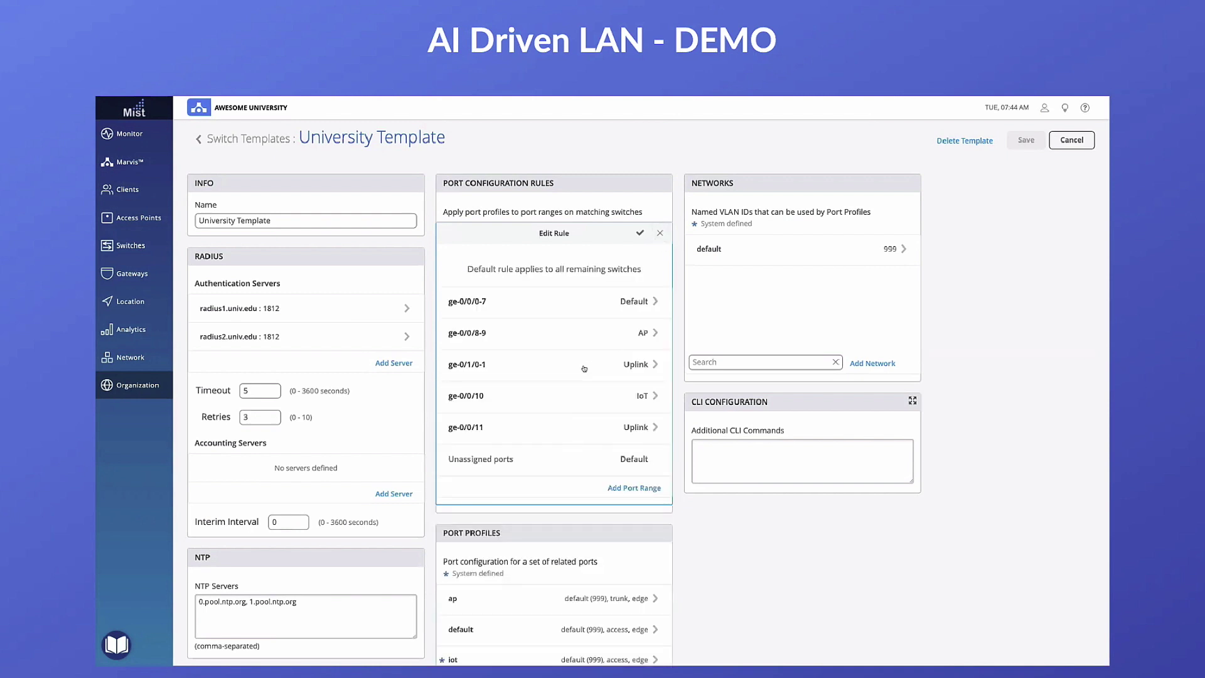
pyautogui.click(577, 401)
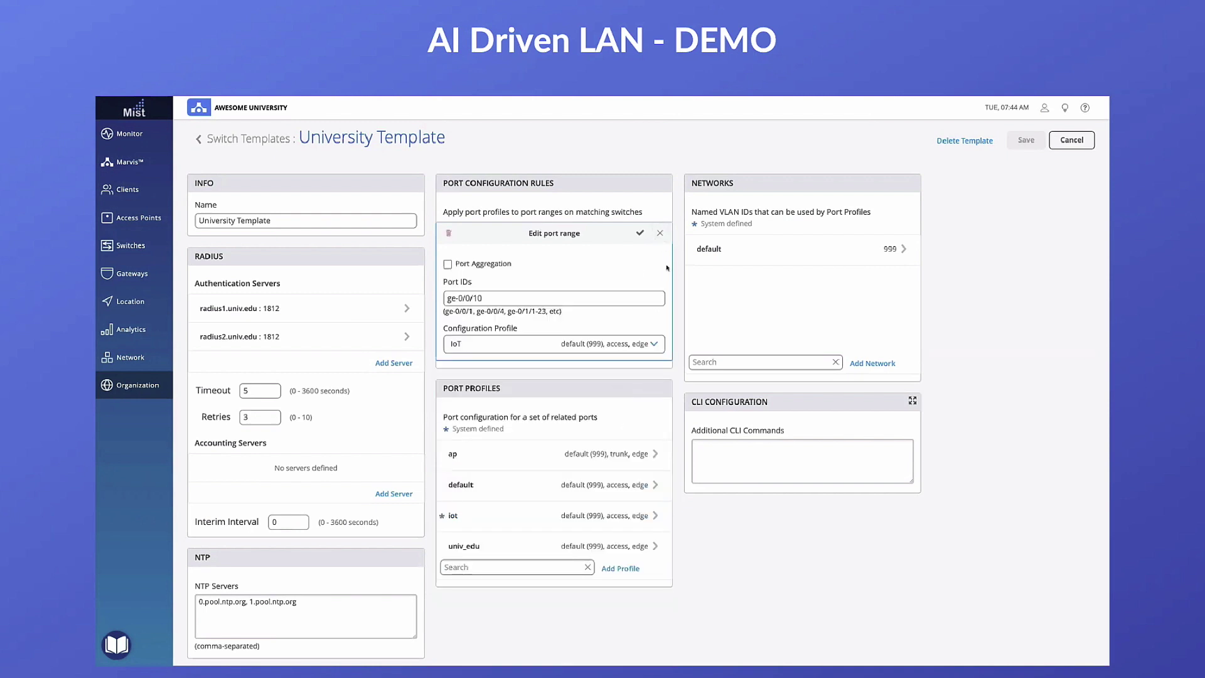
pyautogui.click(663, 235)
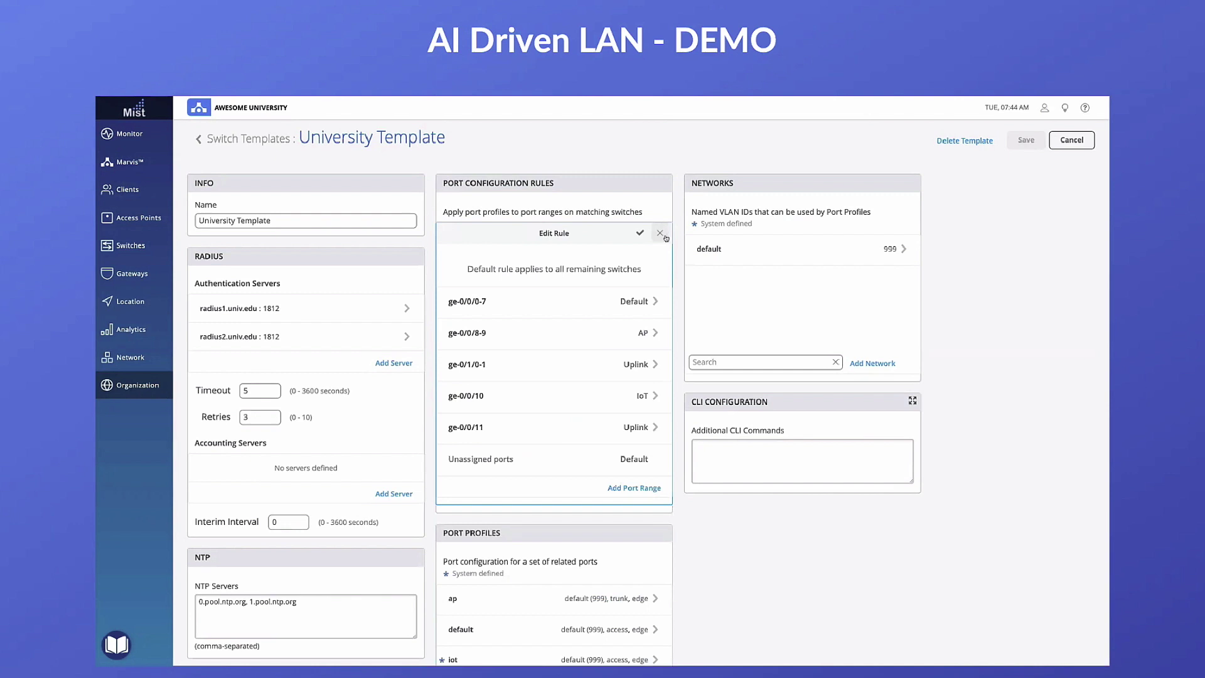
pyautogui.click(664, 236)
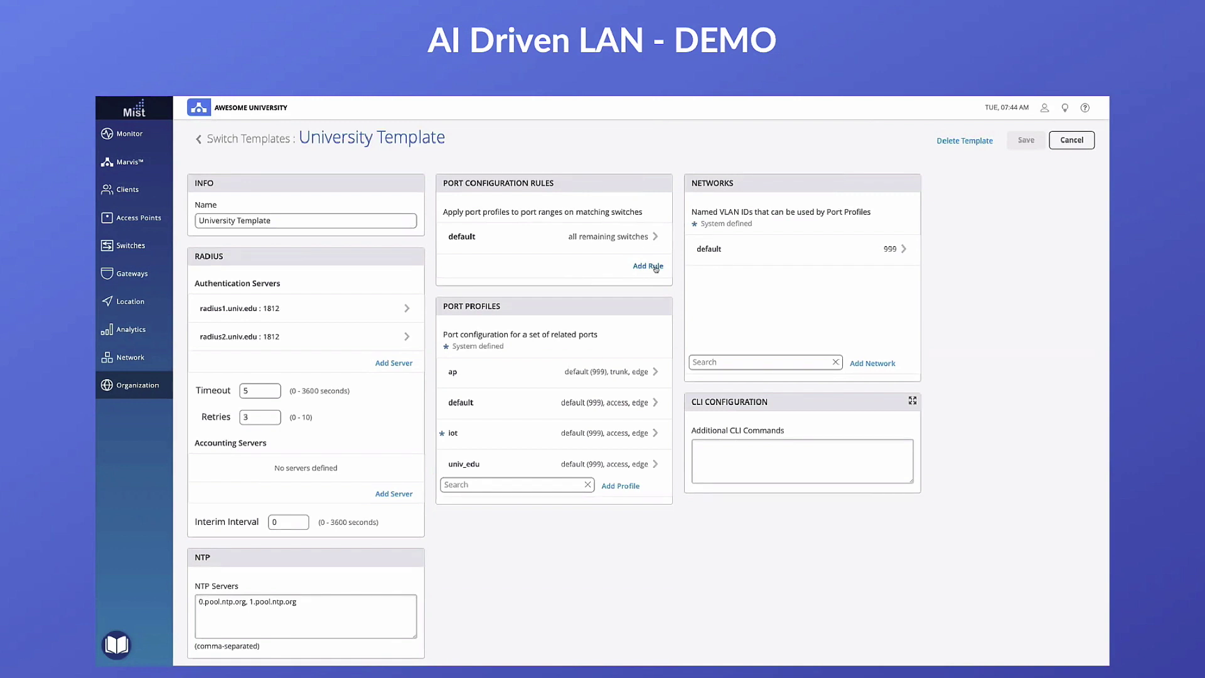
# Step: Start a new port configuration rule that applies to the switch name prefix *univ-access*
pyautogui.click(652, 266)
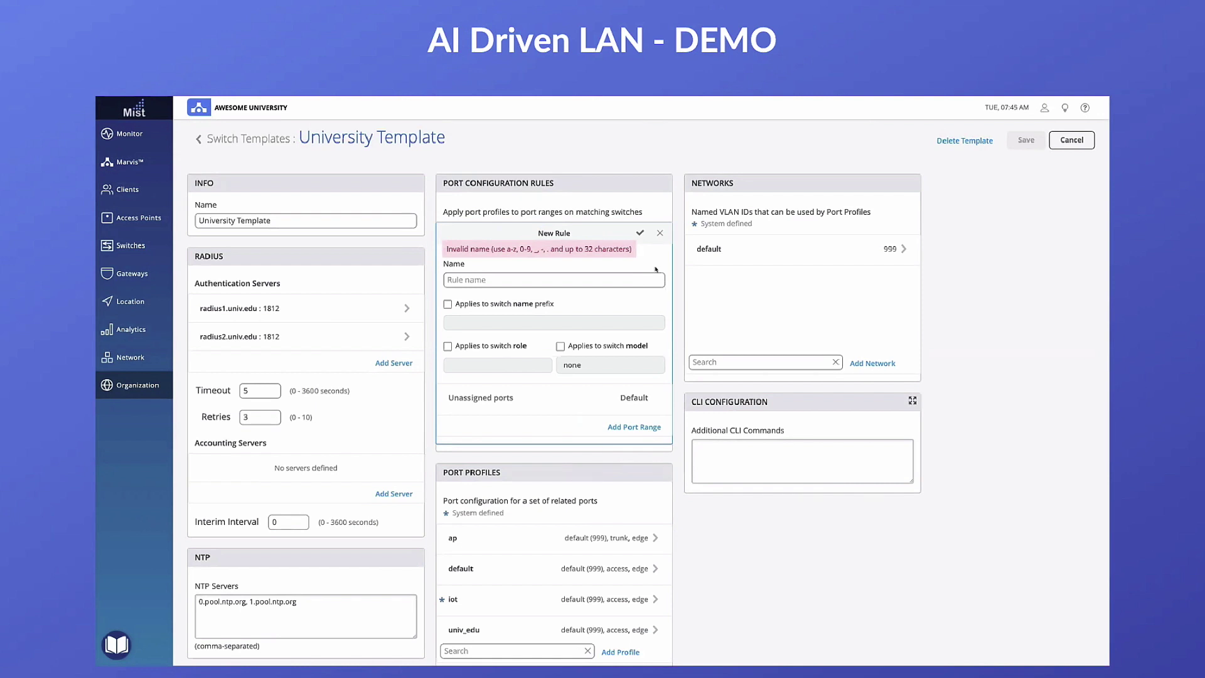
pyautogui.click(455, 319)
pyautogui.click(464, 323)
pyautogui.write('*univ-access')
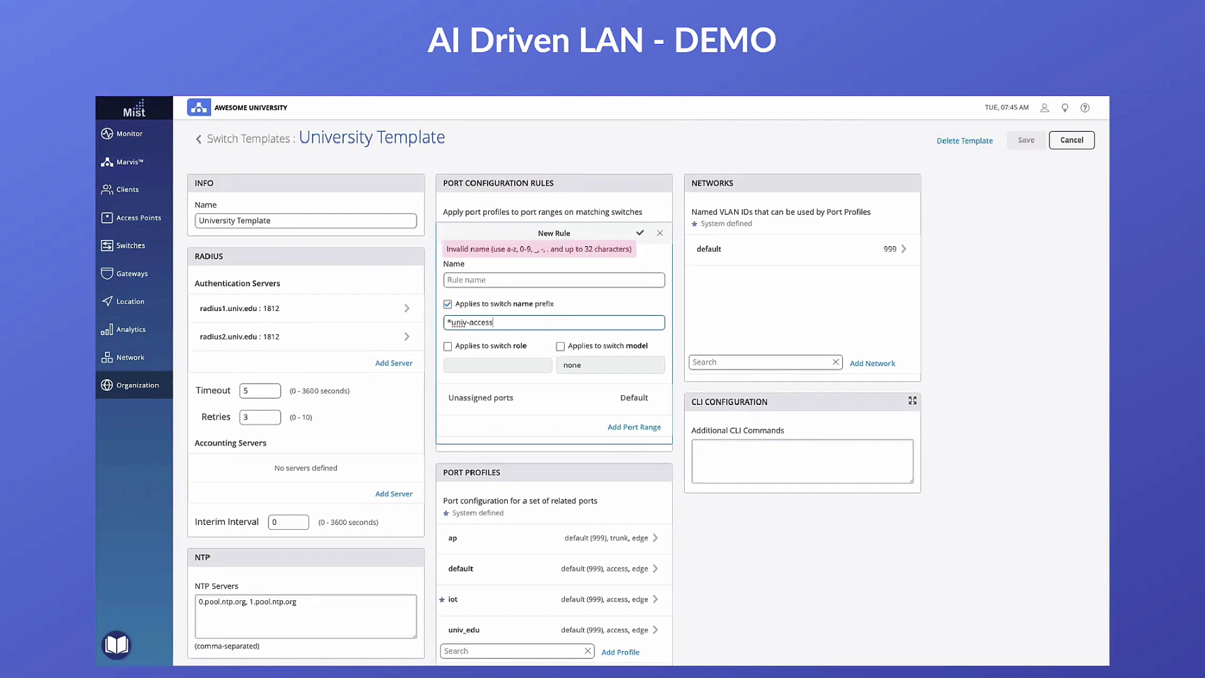
pyautogui.write('*')
# Step: Make the new rule apply to a switch role, trying access and building before setting closet
pyautogui.click(447, 346)
pyautogui.click(458, 364)
pyautogui.write('access')
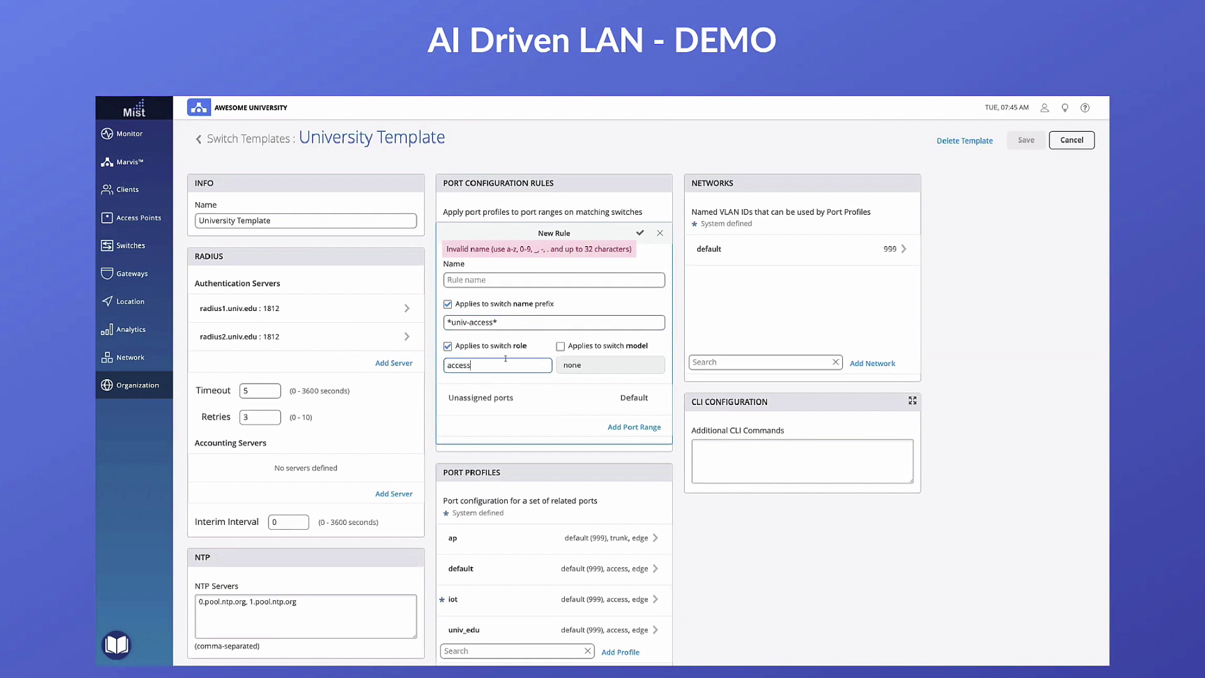
pyautogui.doubleClick(472, 365)
pyautogui.write('building')
pyautogui.hotkey('ctrl', 'a')
pyautogui.write('closet')
# Step: Make the new rule apply to switch model EX4300-48MP, and discard the rule
pyautogui.click(560, 346)
pyautogui.click(578, 363)
pyautogui.scroll(-10, 596, 452)
pyautogui.scroll(-5, 597, 461)
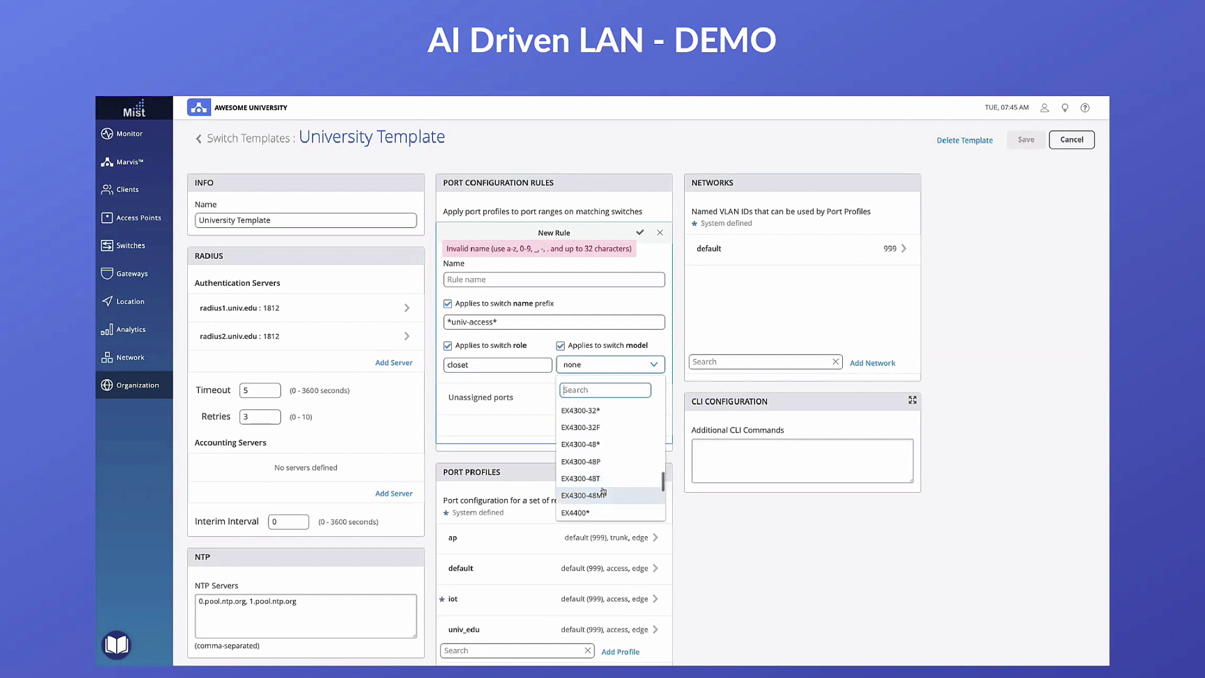
pyautogui.click(601, 495)
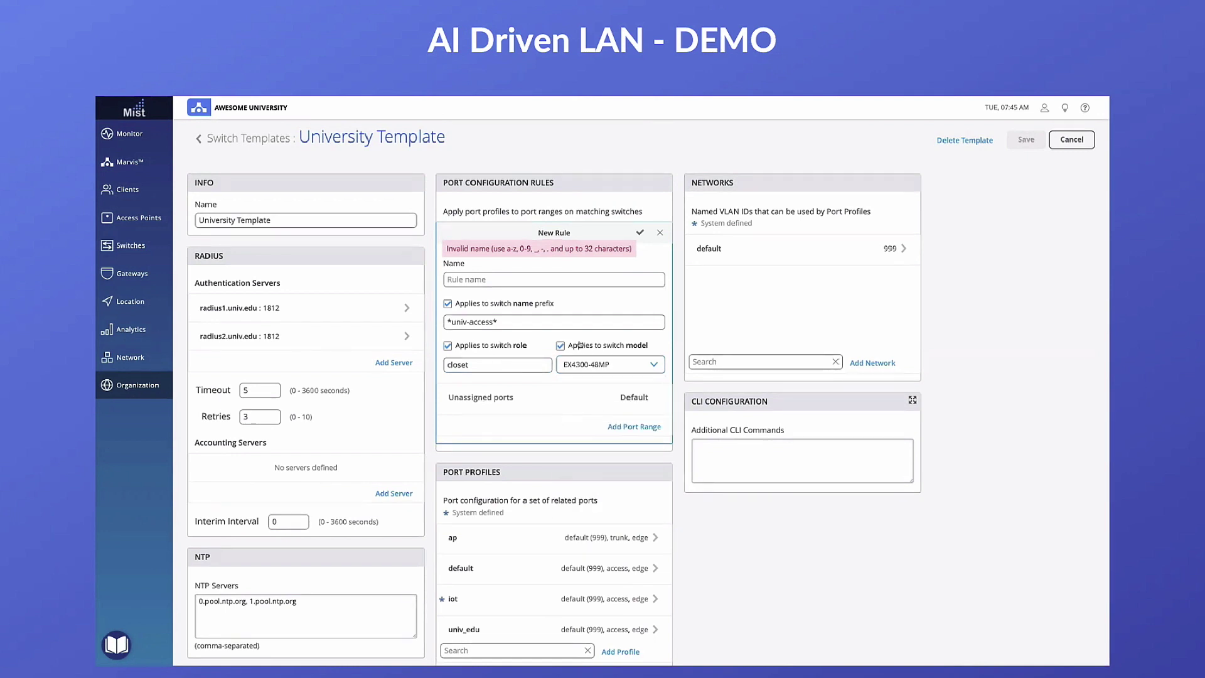
pyautogui.click(660, 234)
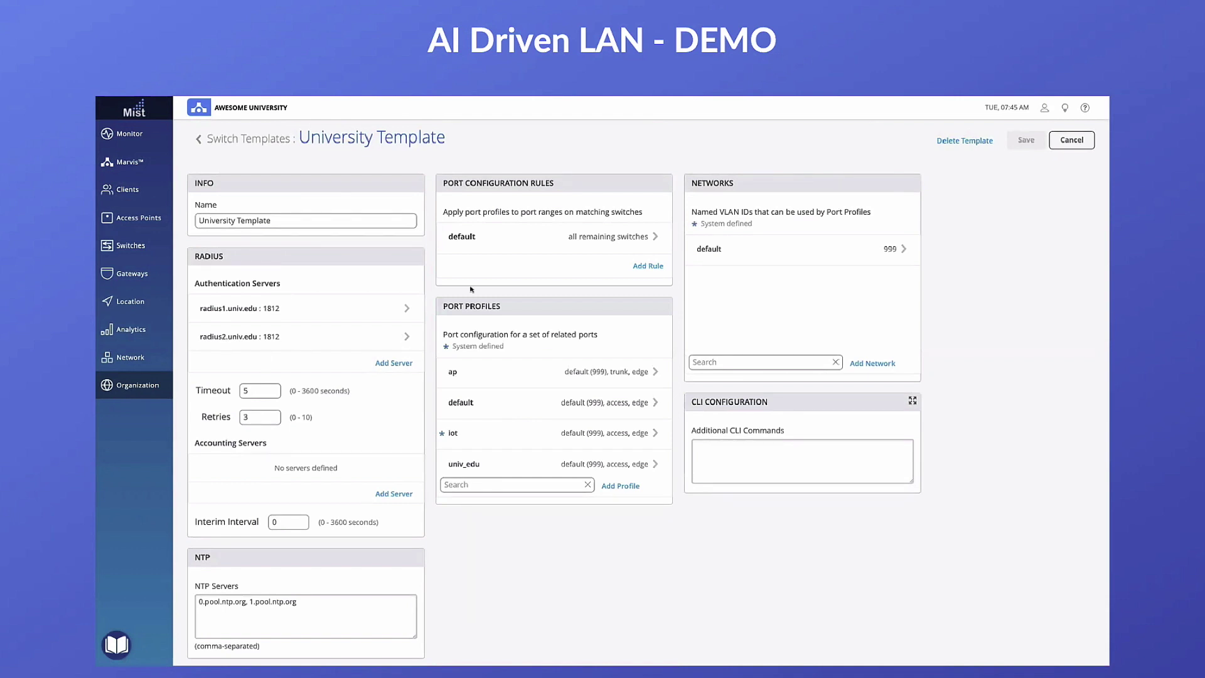
# Step: Leave the template and open the site-level switch configuration of Lincoln Hall
pyautogui.click(248, 138)
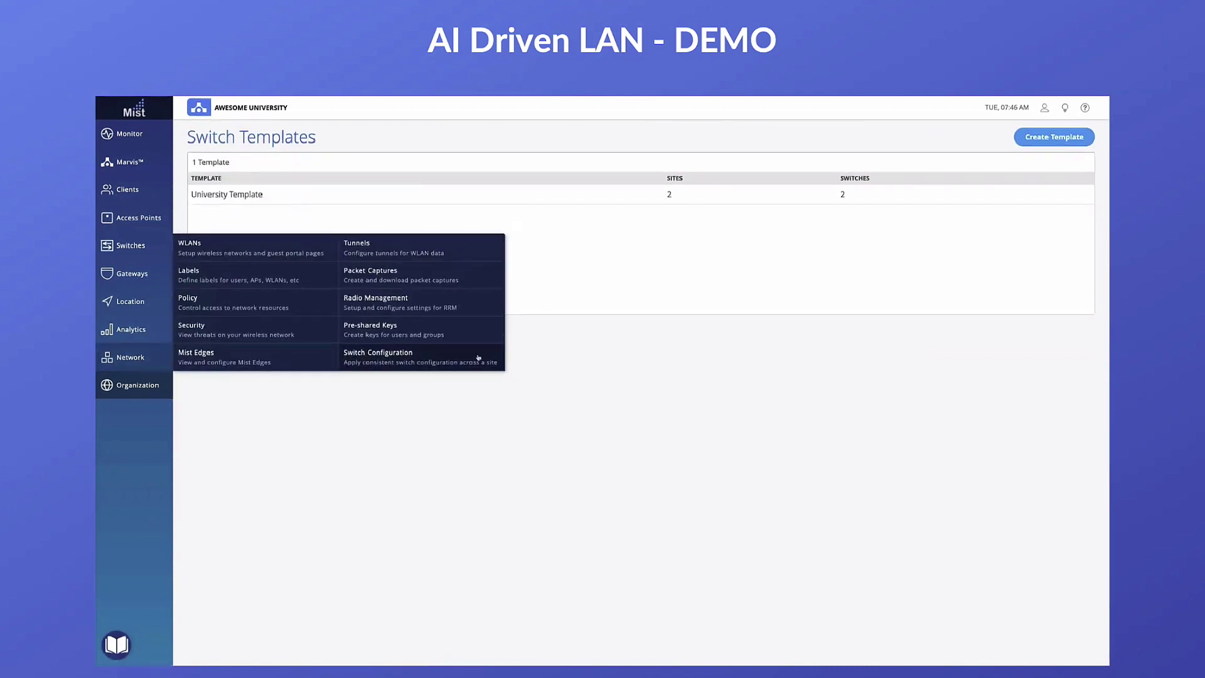
pyautogui.moveTo(133, 359)
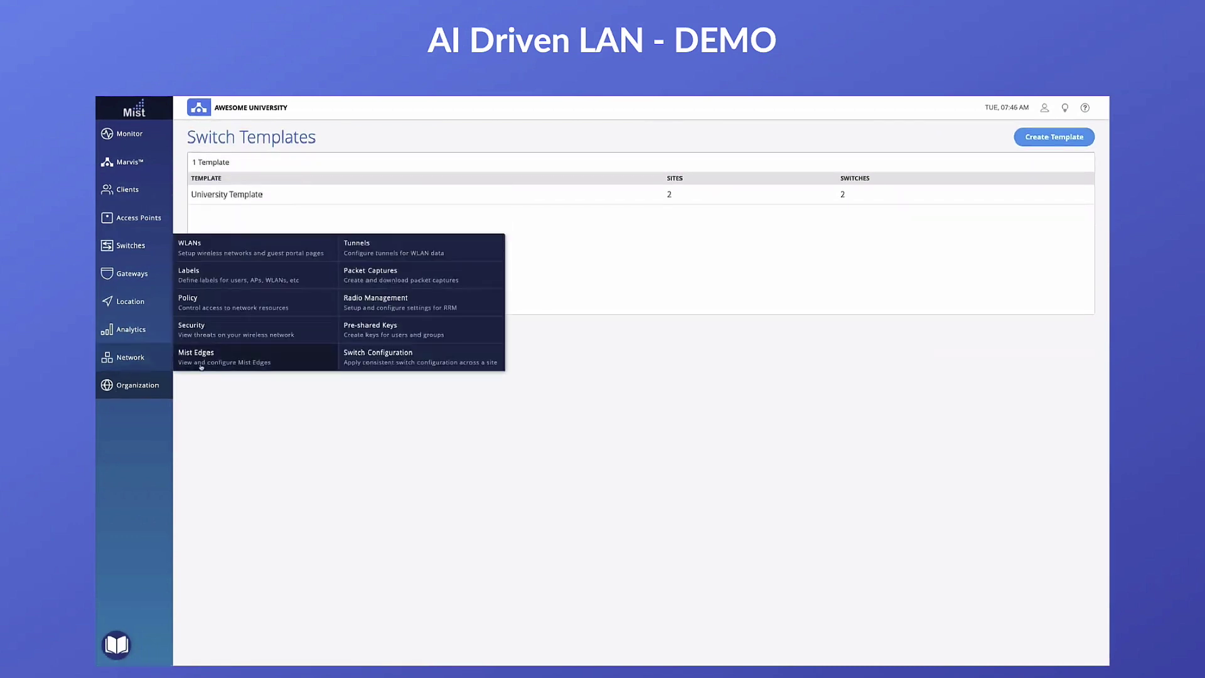
pyautogui.click(402, 366)
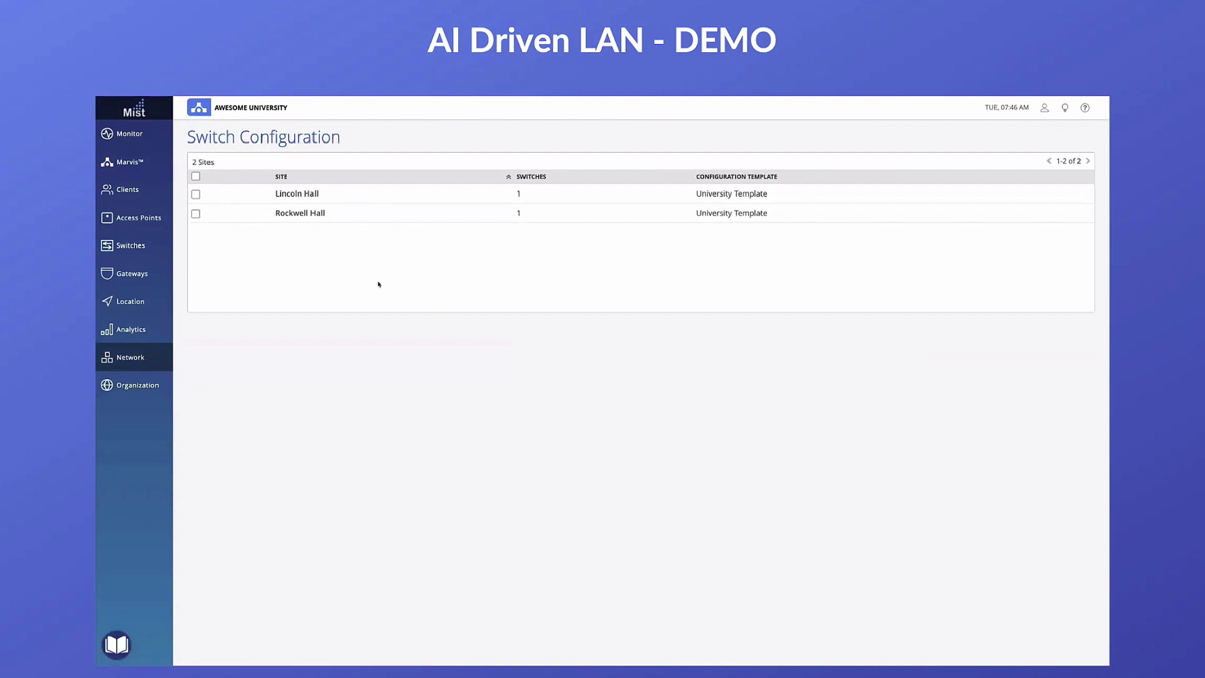
pyautogui.click(325, 194)
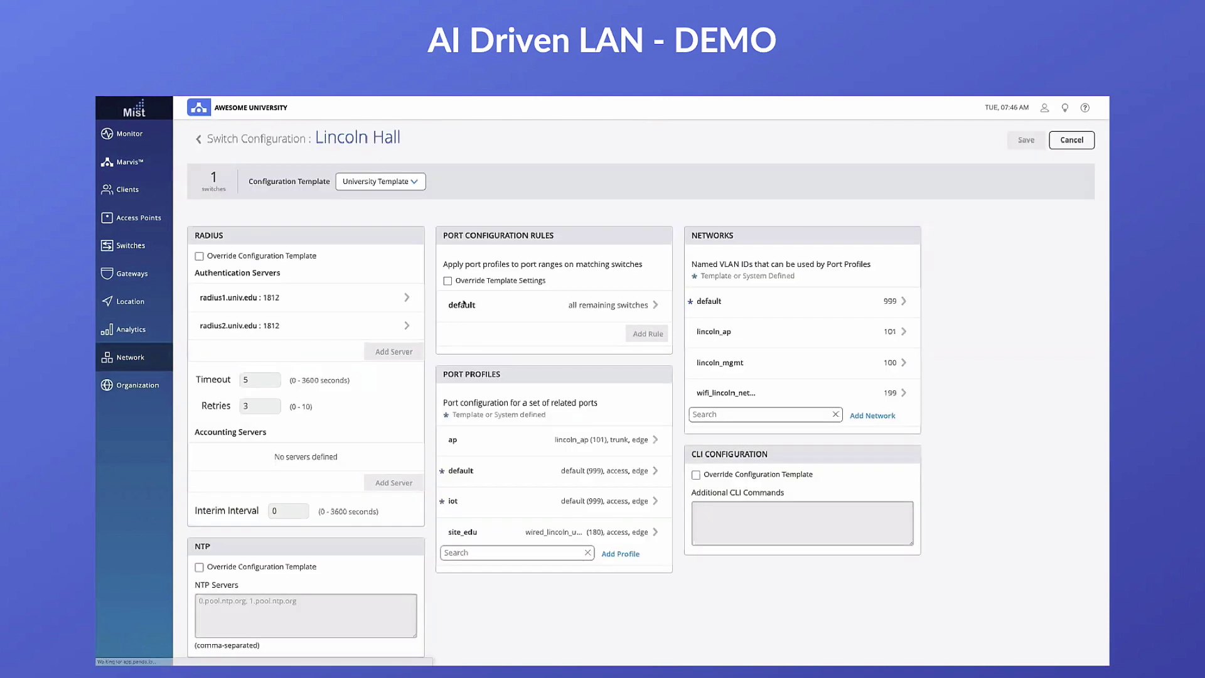
# Step: Review Lincoln Hall's lincoln_ap network settings and the remaining named VLANs
pyautogui.click(749, 332)
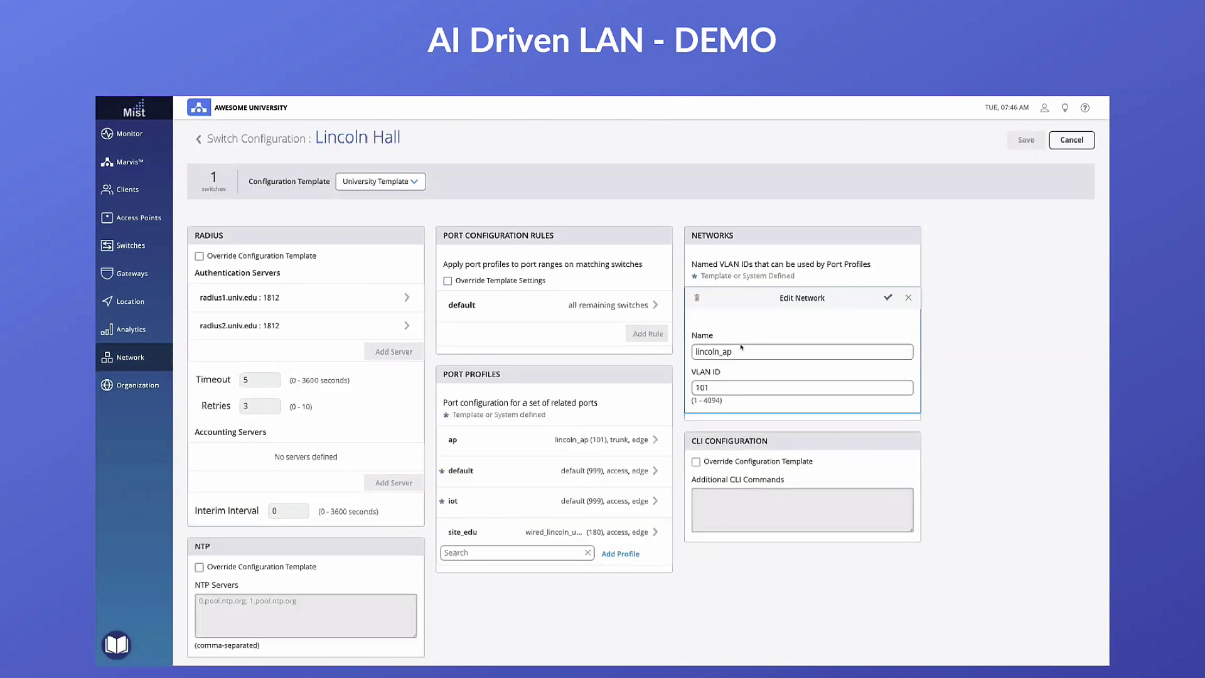
pyautogui.click(908, 298)
pyautogui.scroll(-3, 744, 372)
pyautogui.scroll(-1, 743, 371)
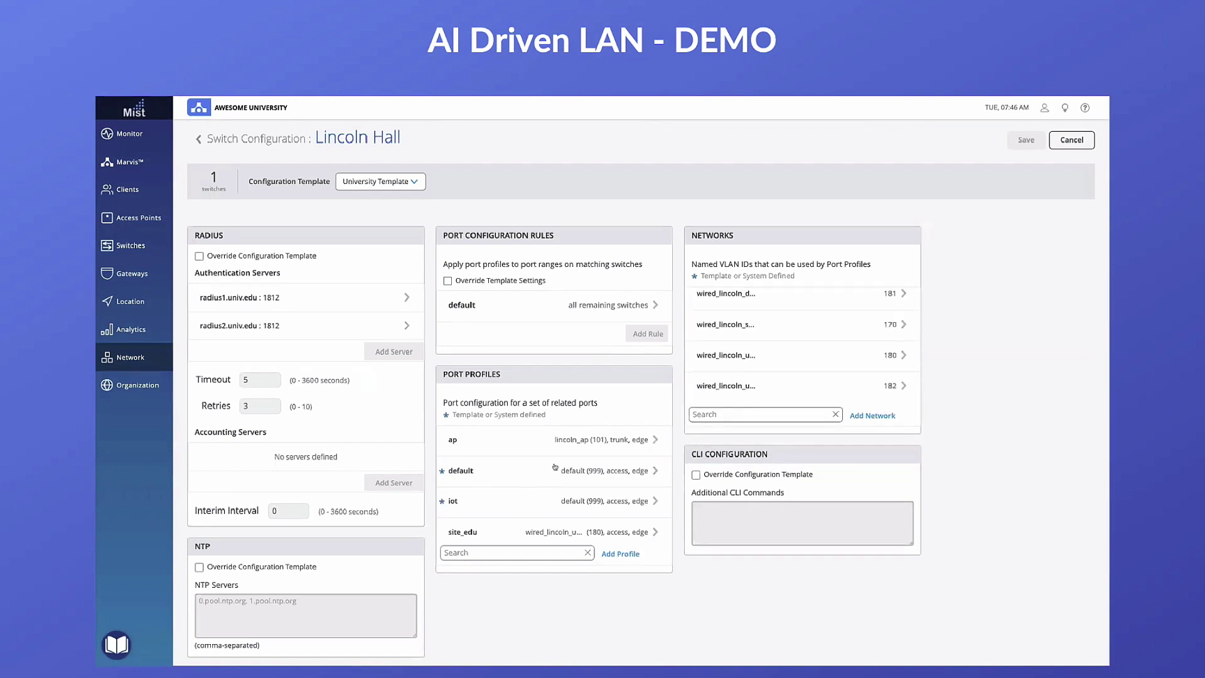
# Step: Review Lincoln Hall's ap and iot port profiles, closing each without changes
pyautogui.click(563, 446)
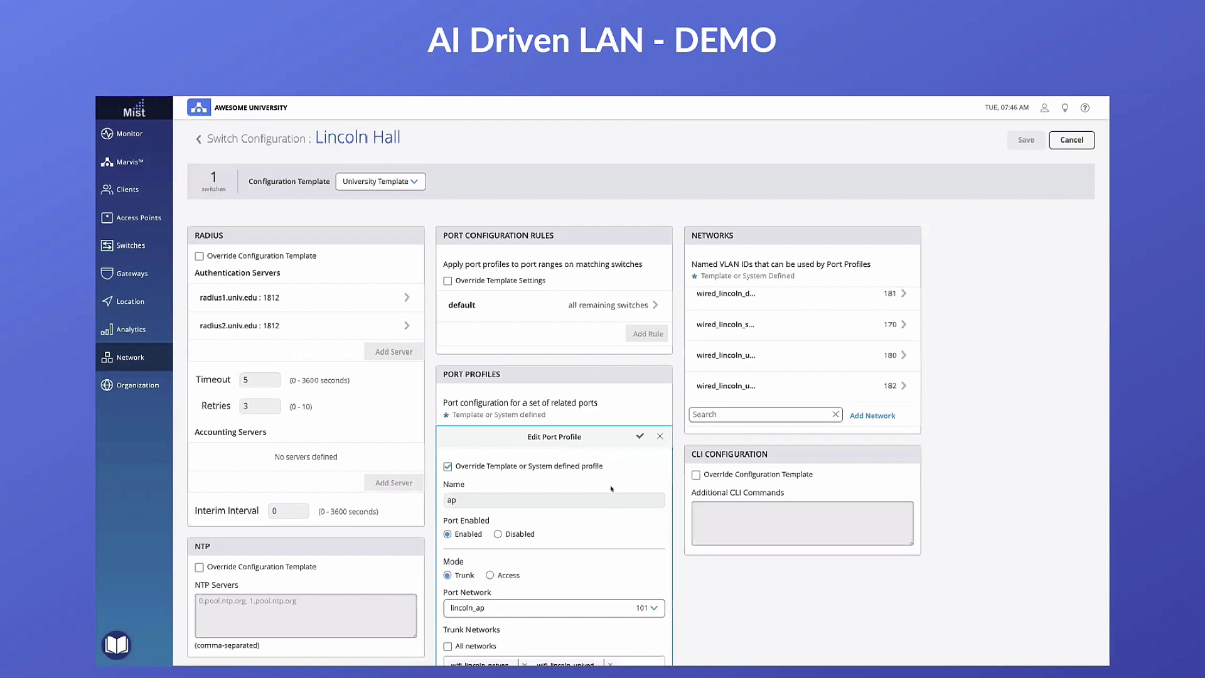
pyautogui.scroll(-4, 612, 488)
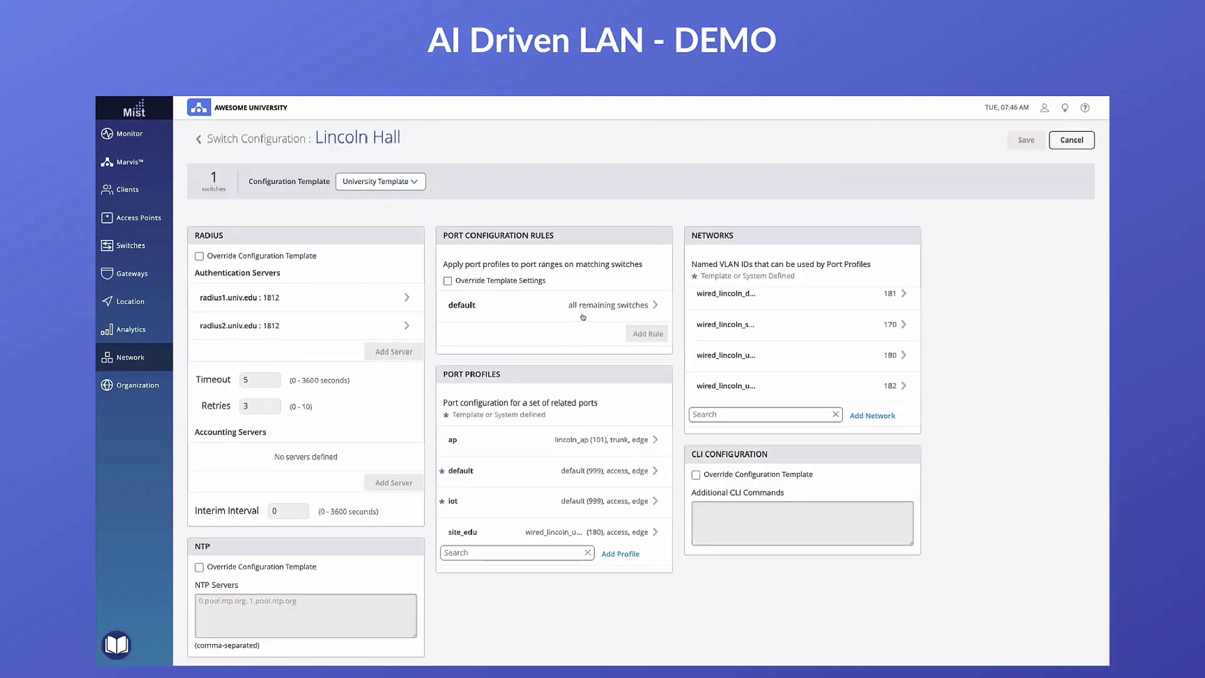
pyautogui.scroll(-2, 581, 475)
pyautogui.scroll(1, 581, 475)
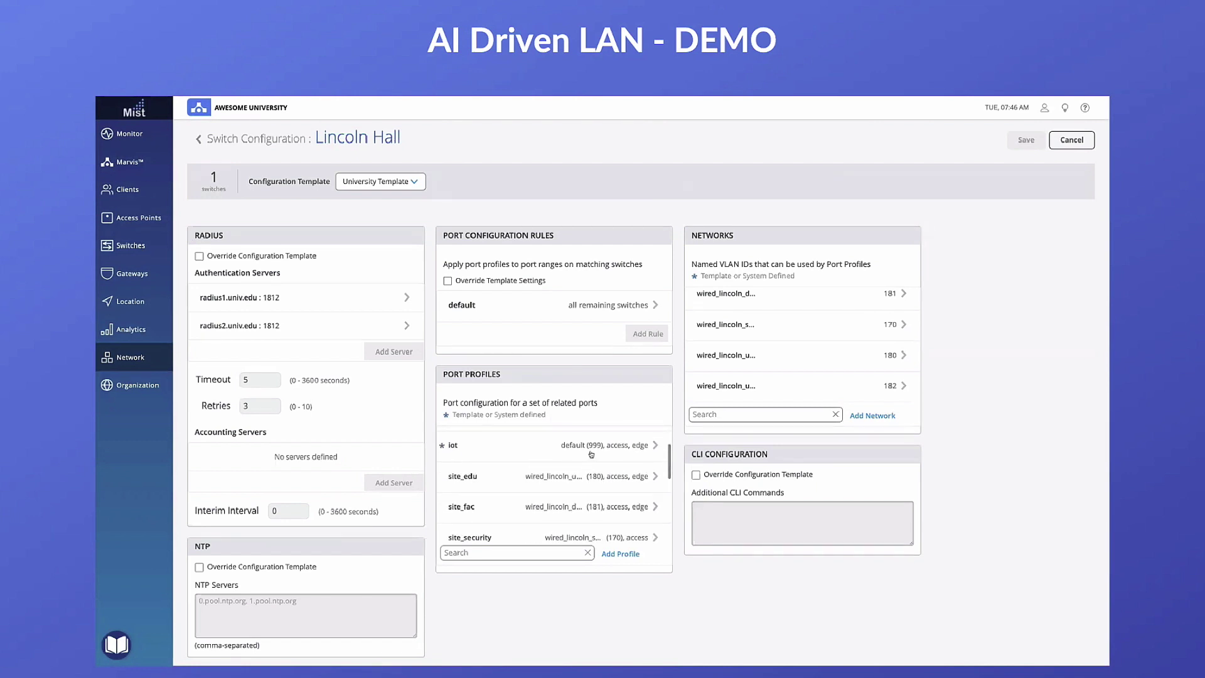
pyautogui.click(590, 450)
pyautogui.click(659, 436)
# Step: Review Lincoln Hall's site_edu port profile and leave the site's switch configuration without saving
pyautogui.scroll(-2, 539, 460)
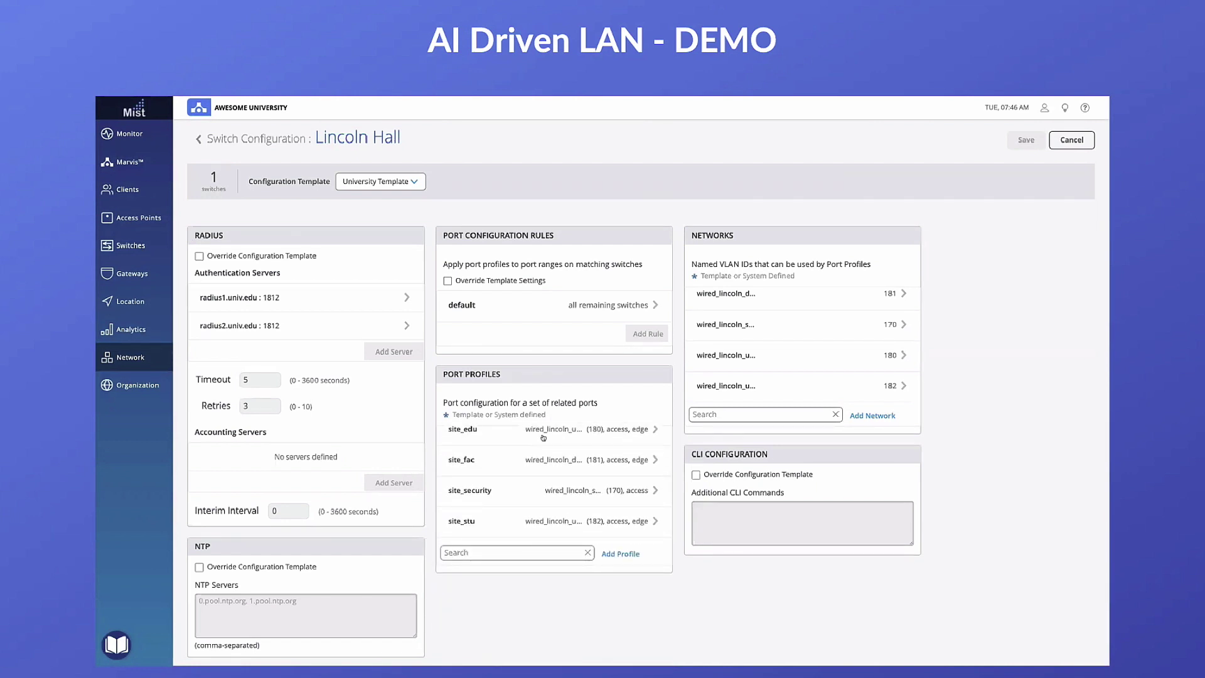
pyautogui.click(542, 439)
pyautogui.scroll(-3, 556, 462)
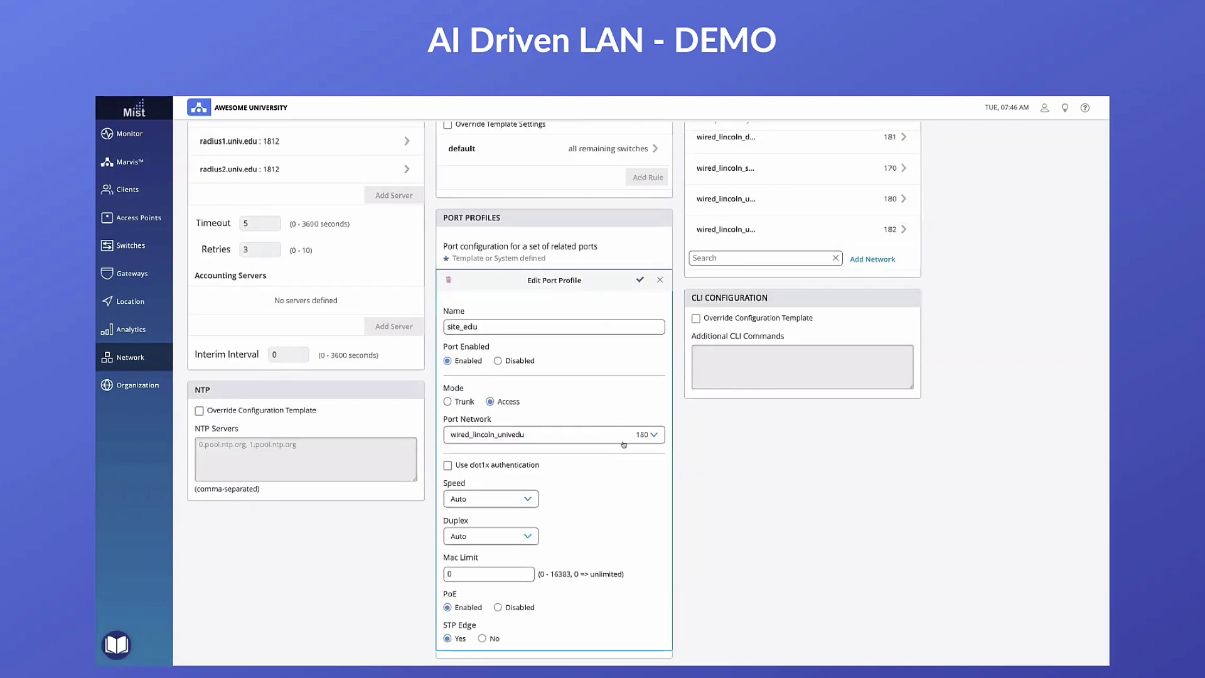
pyautogui.scroll(3, 623, 444)
pyautogui.click(660, 436)
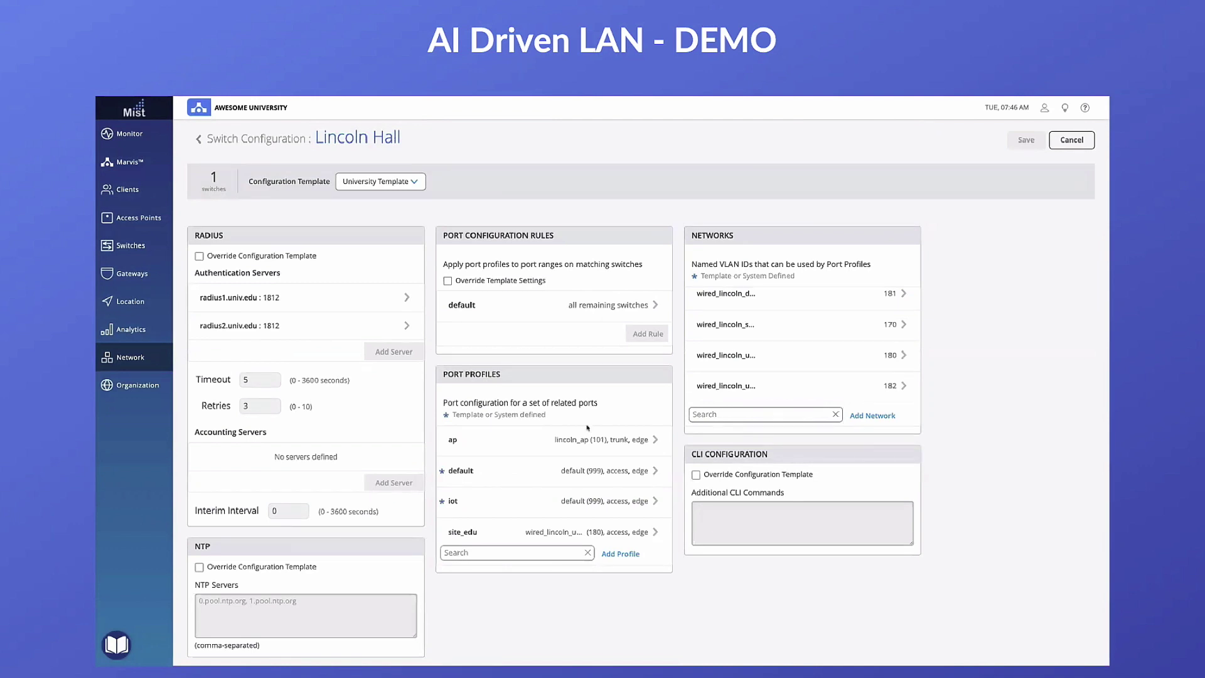
pyautogui.click(1071, 140)
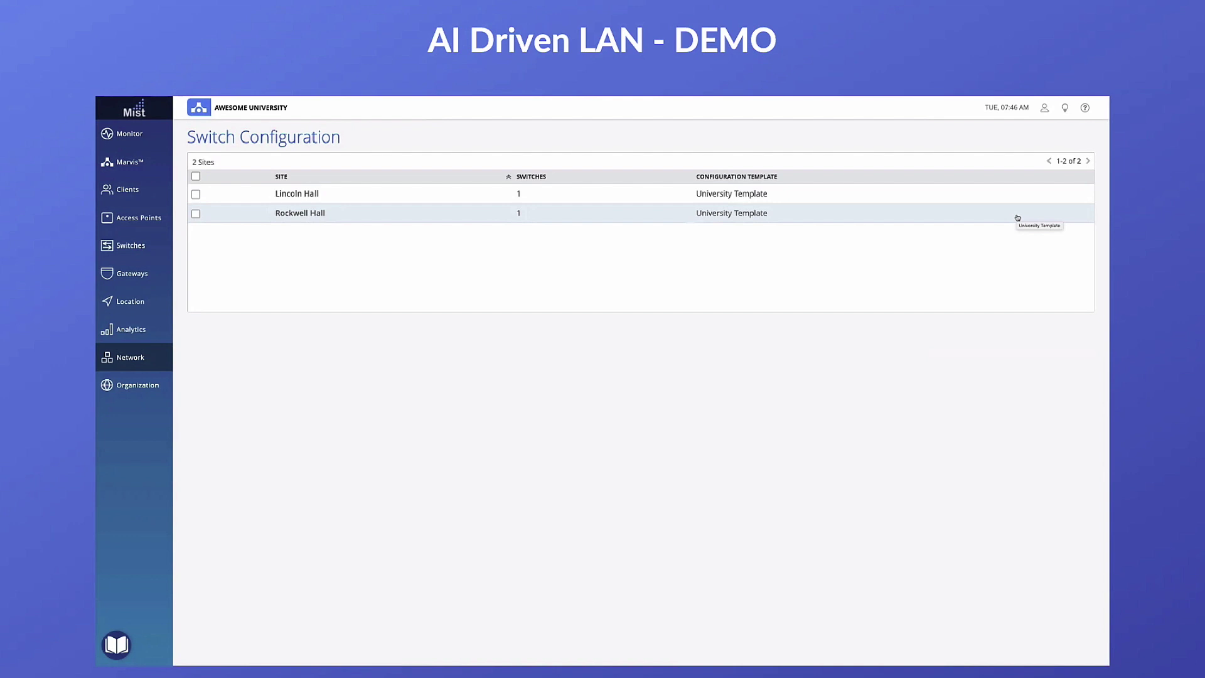
# Step: Open the switch UNIV_FH_SW01 at Lincoln Hall and review its IP settings and port profile assignments
pyautogui.click(146, 252)
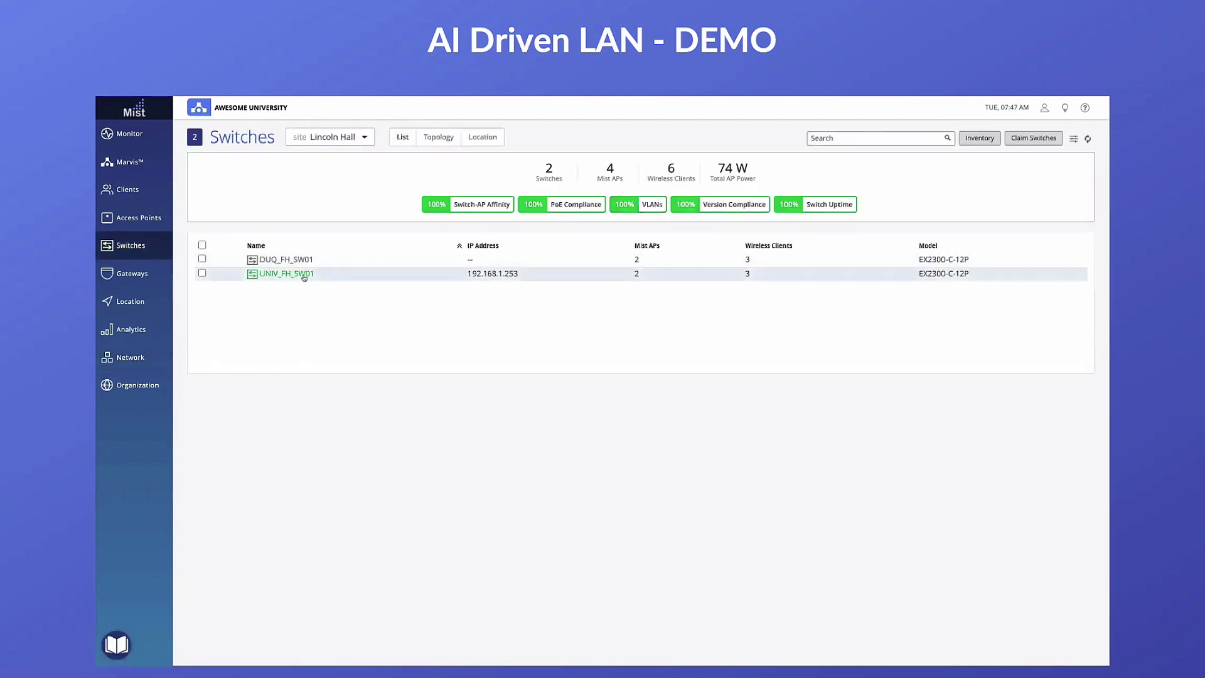
pyautogui.click(303, 274)
pyautogui.scroll(-3, 798, 381)
pyautogui.scroll(-3, 798, 381)
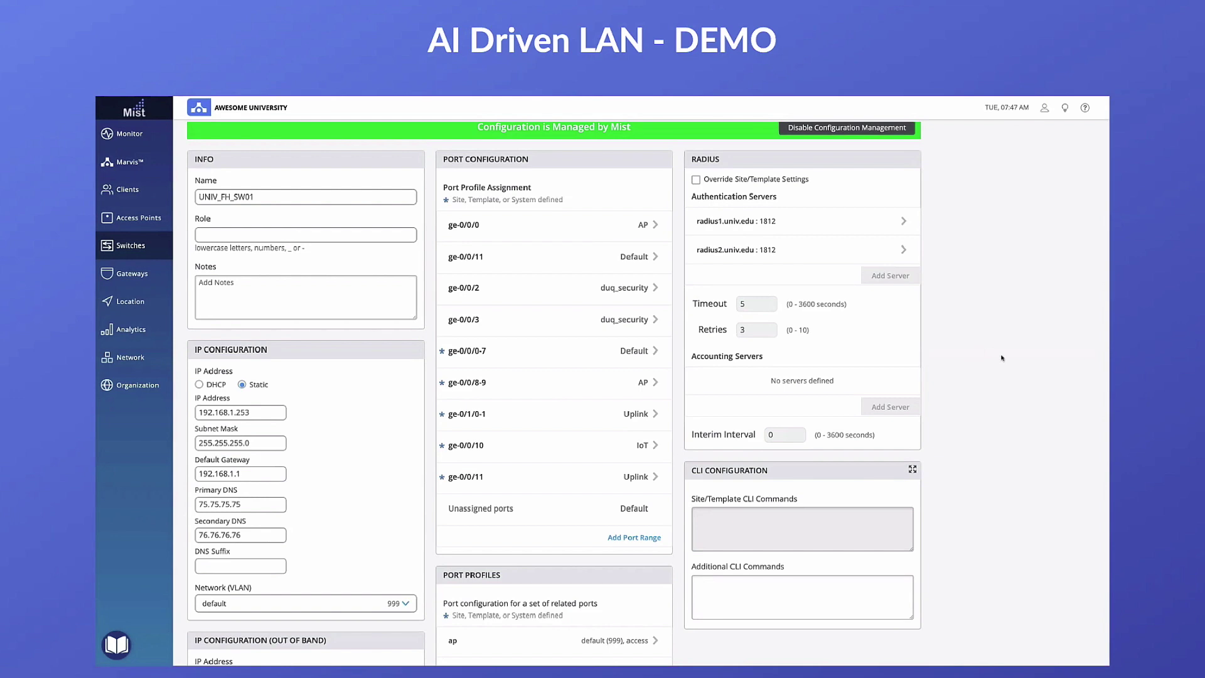
# Step: Review the port profiles and networks available to UNIV_FH_SW01, and leave the switch's details without saving
pyautogui.scroll(-5, 1001, 358)
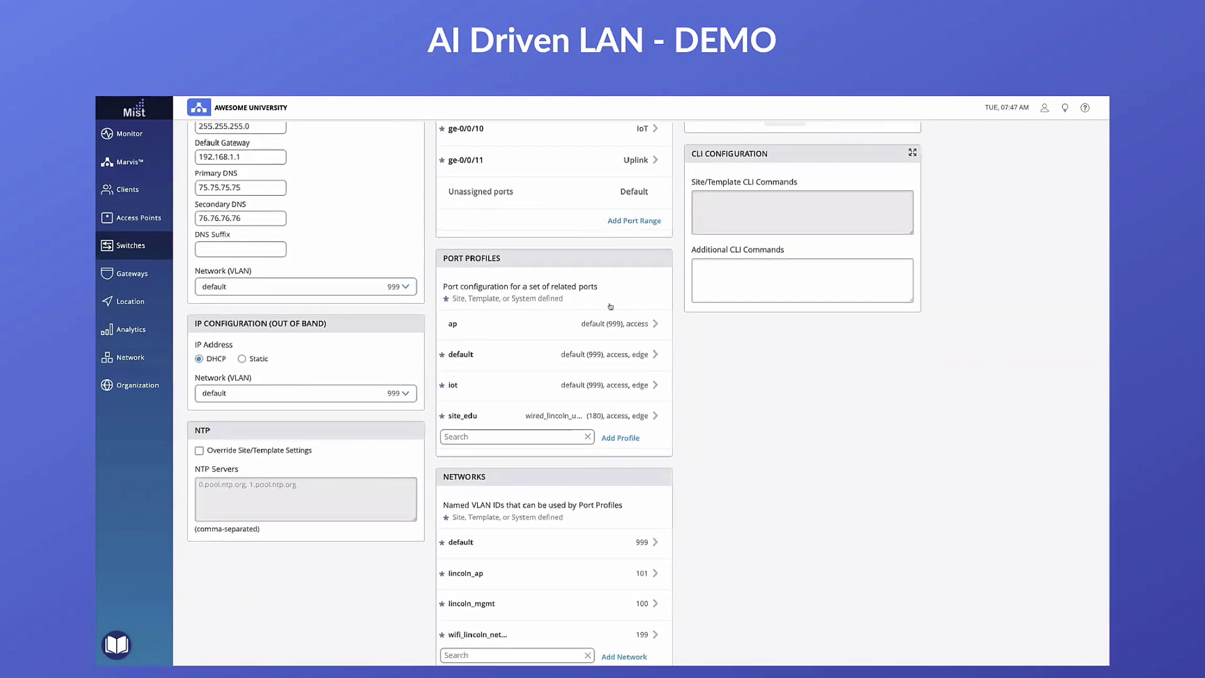
pyautogui.scroll(-1, 780, 412)
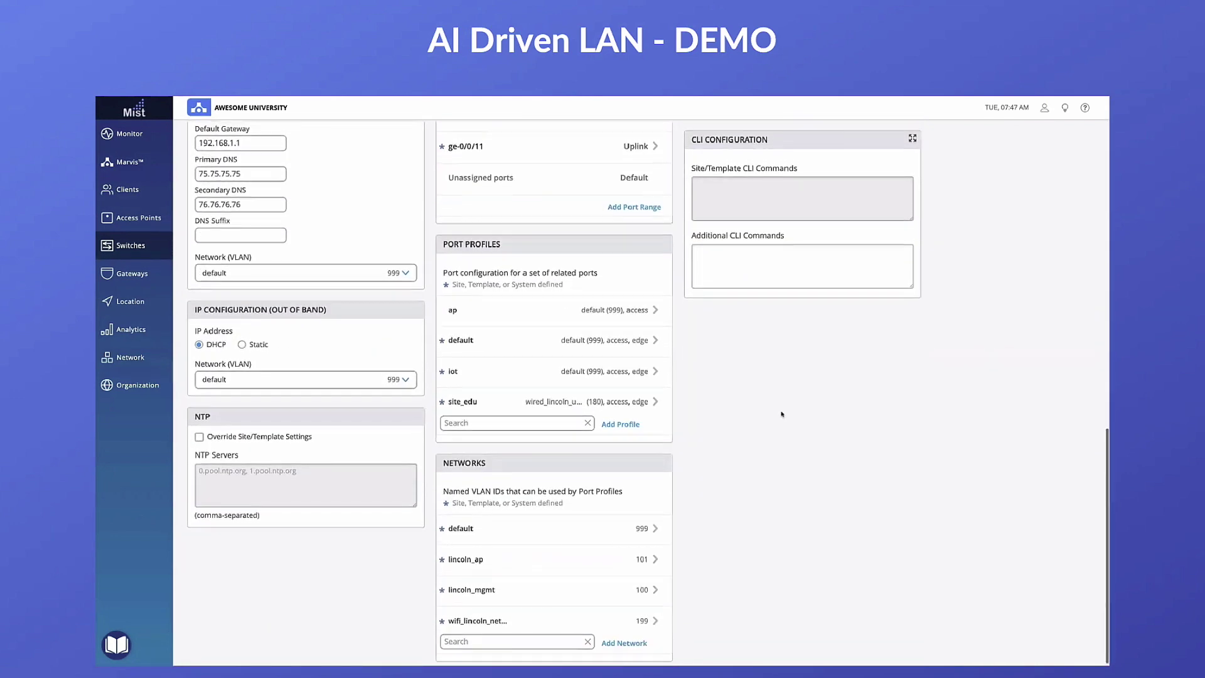
pyautogui.scroll(12, 781, 414)
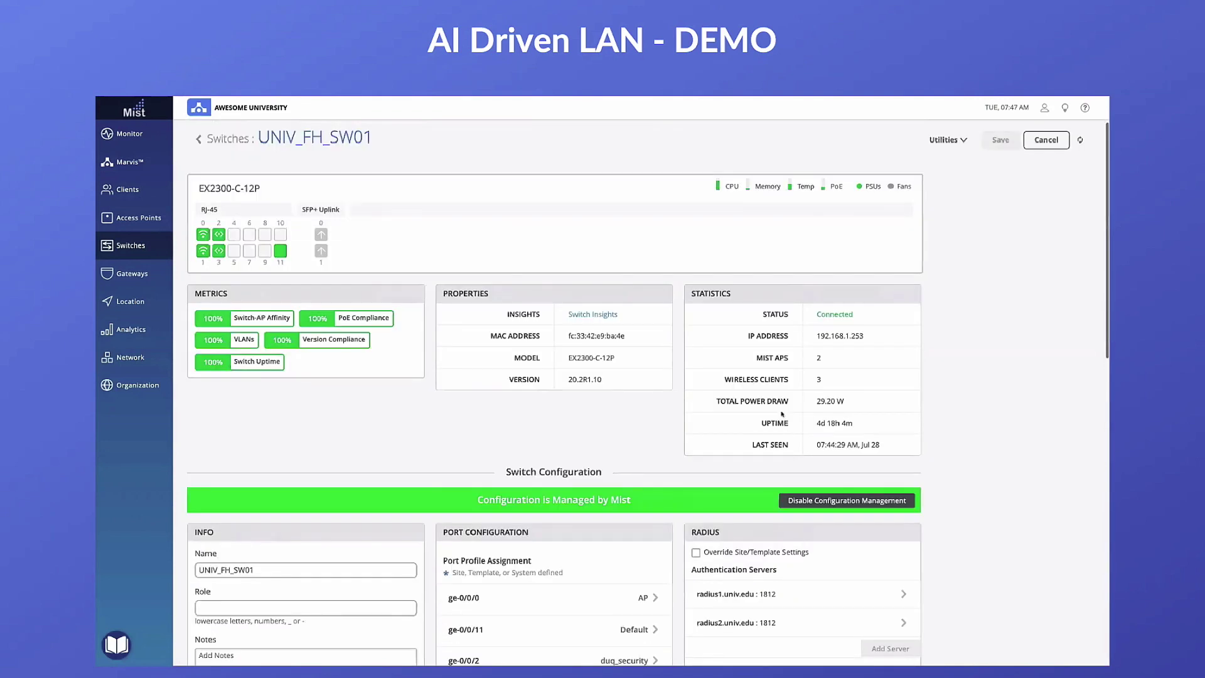
pyautogui.click(1040, 147)
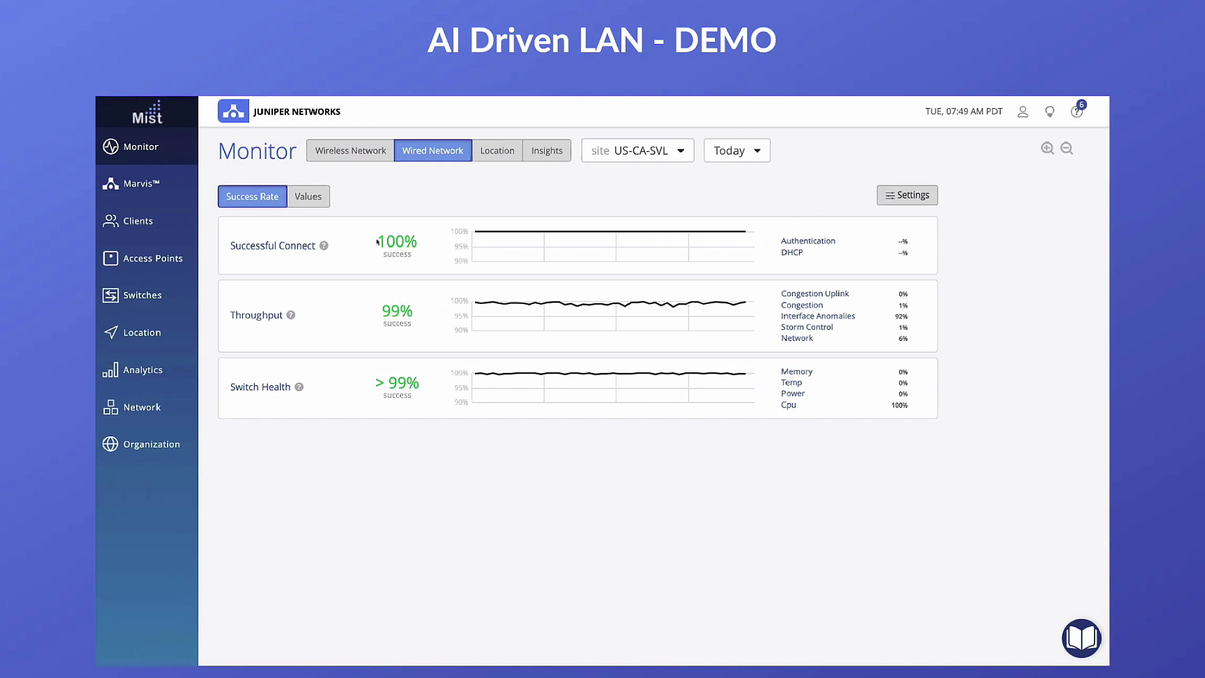
# Step: Examine the wired network Successful Connect rate and the Throughput classifiers for site US-CA-SVL
pyautogui.moveTo(375, 243); pyautogui.dragTo(418, 240)
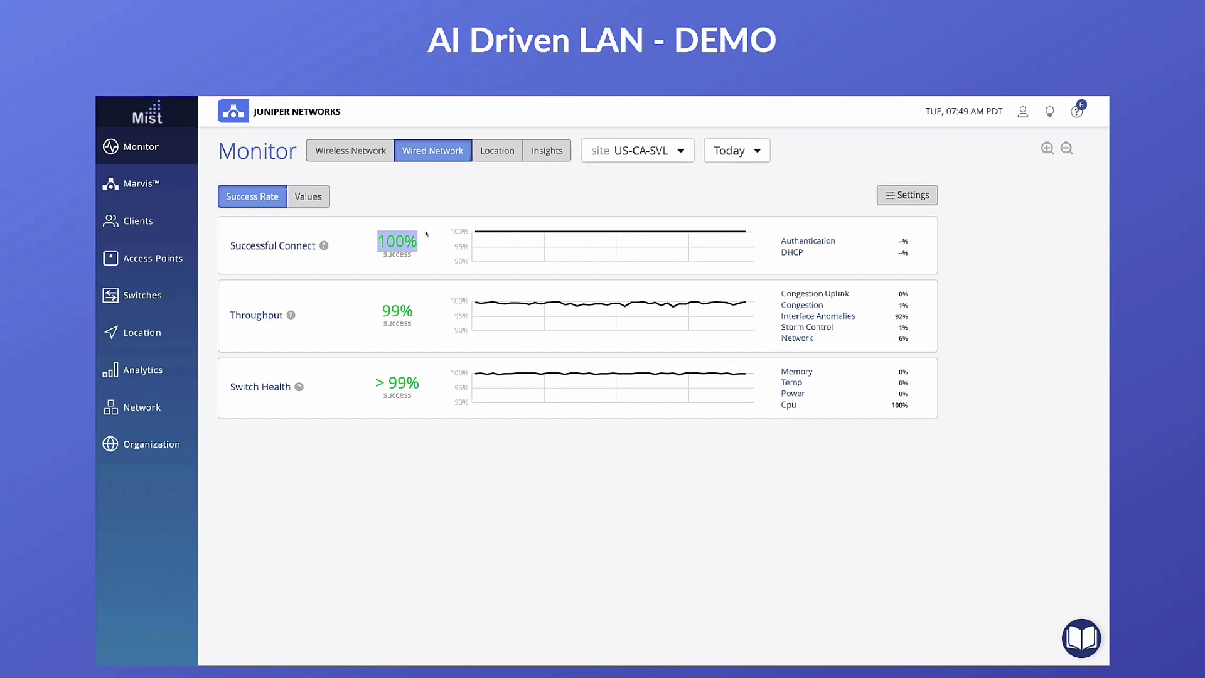
pyautogui.click(409, 220)
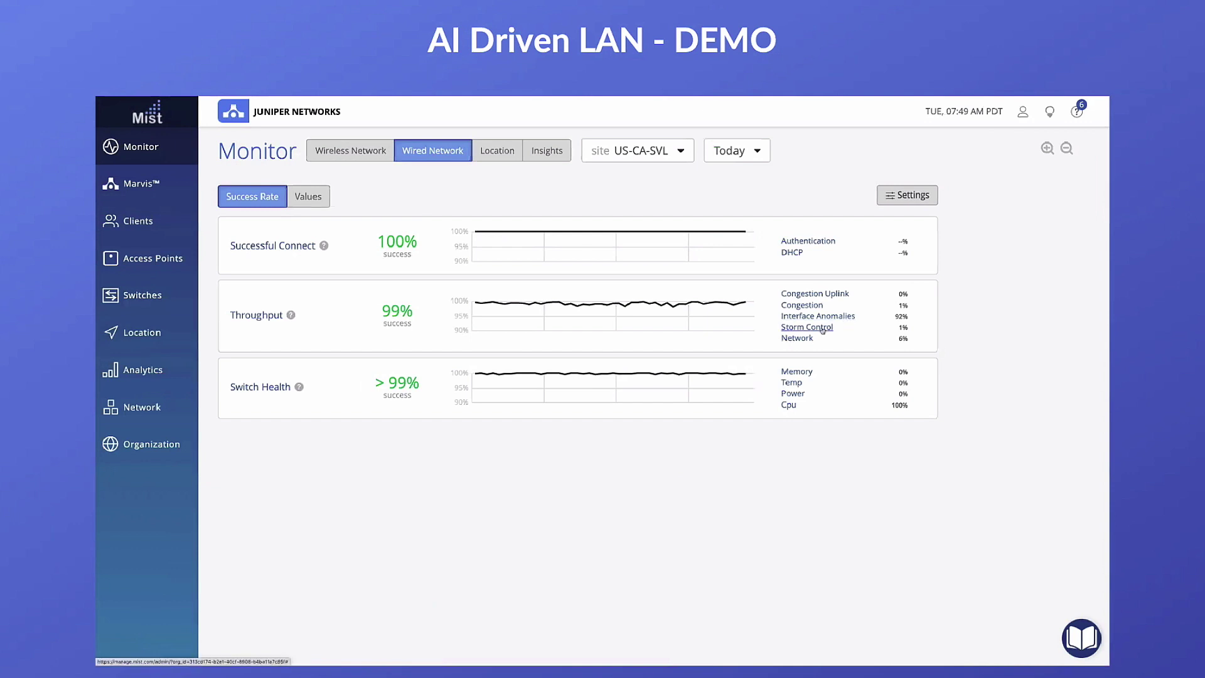
pyautogui.moveTo(809, 338)
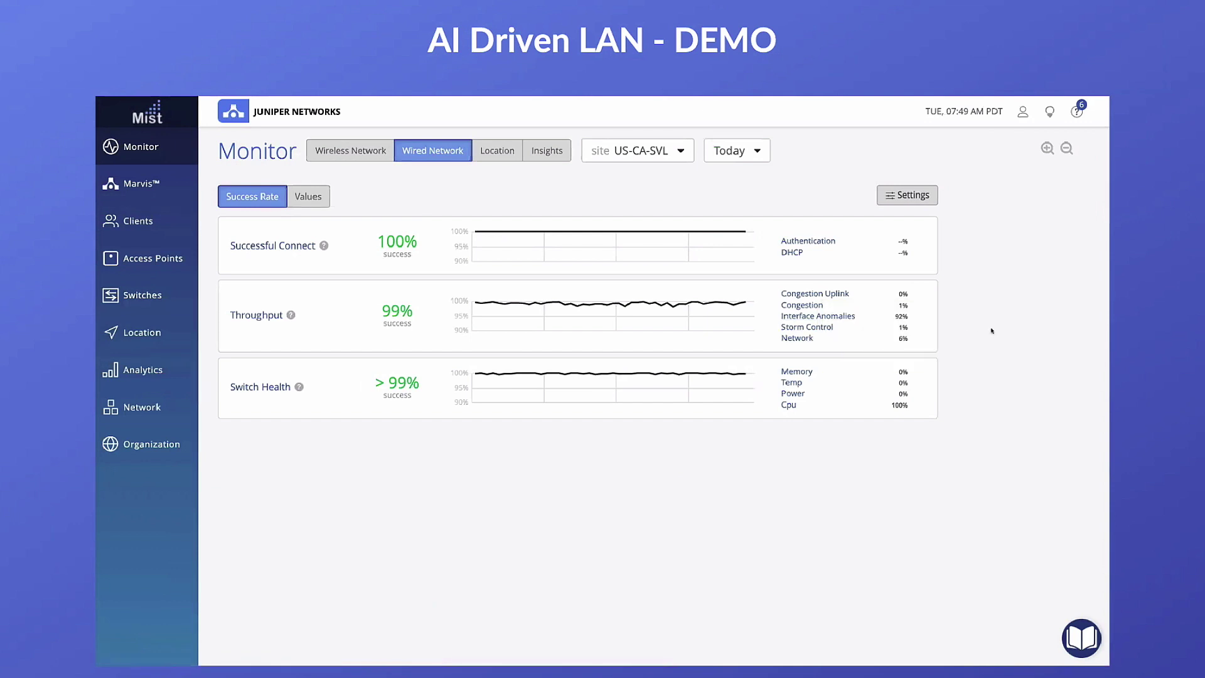